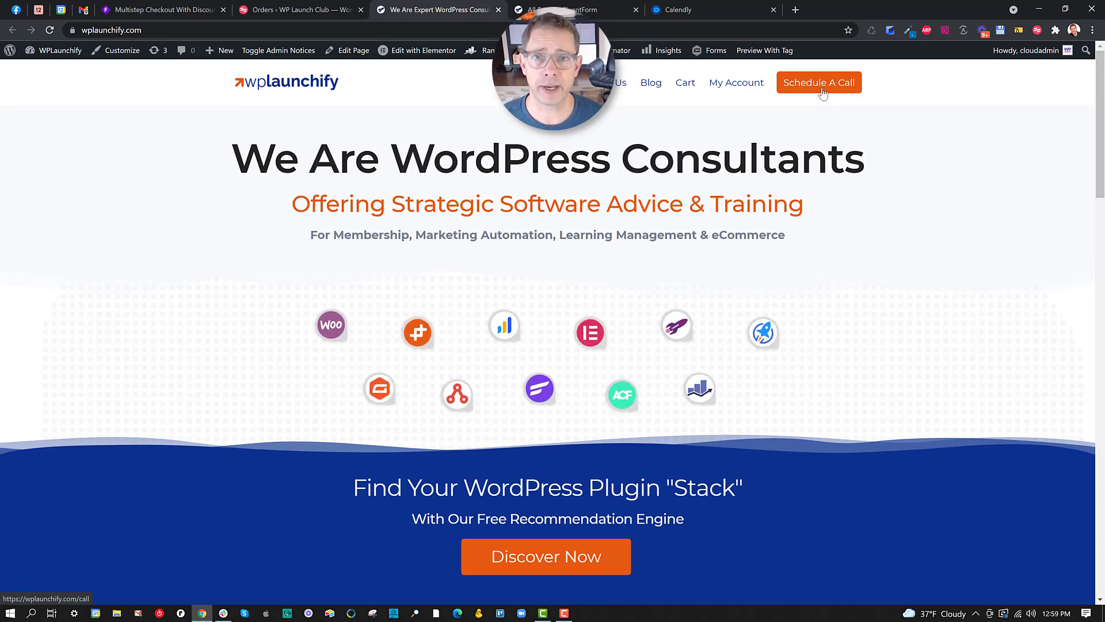
Open the schedule-a-call page, enter a test caller's first name, last name and e-mail, and choose 30 Minutes.
click(824, 93)
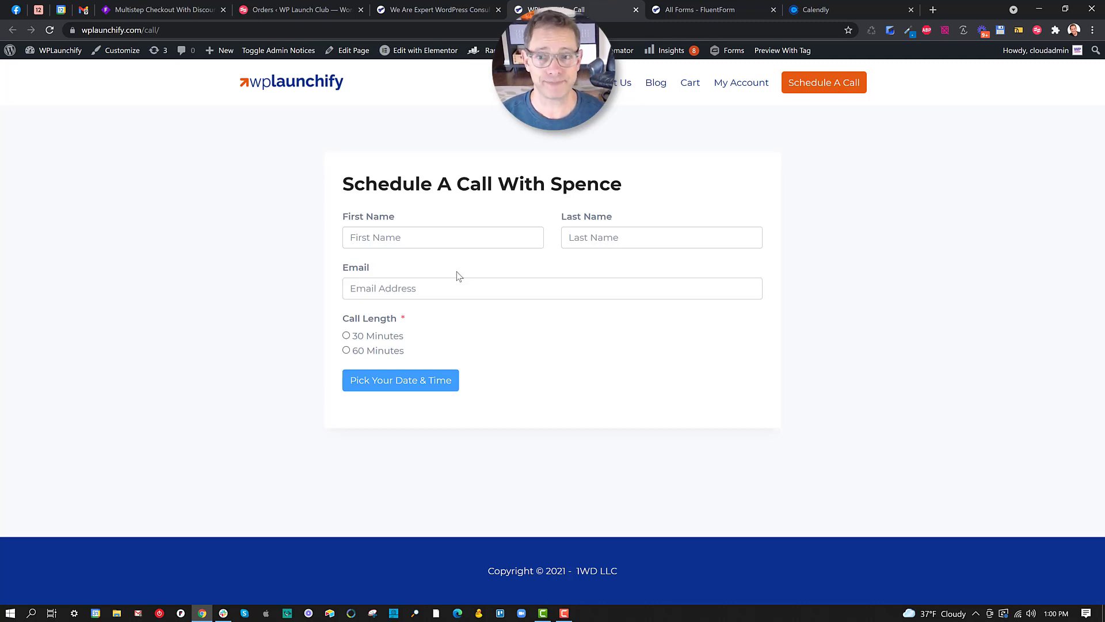
click(439, 244)
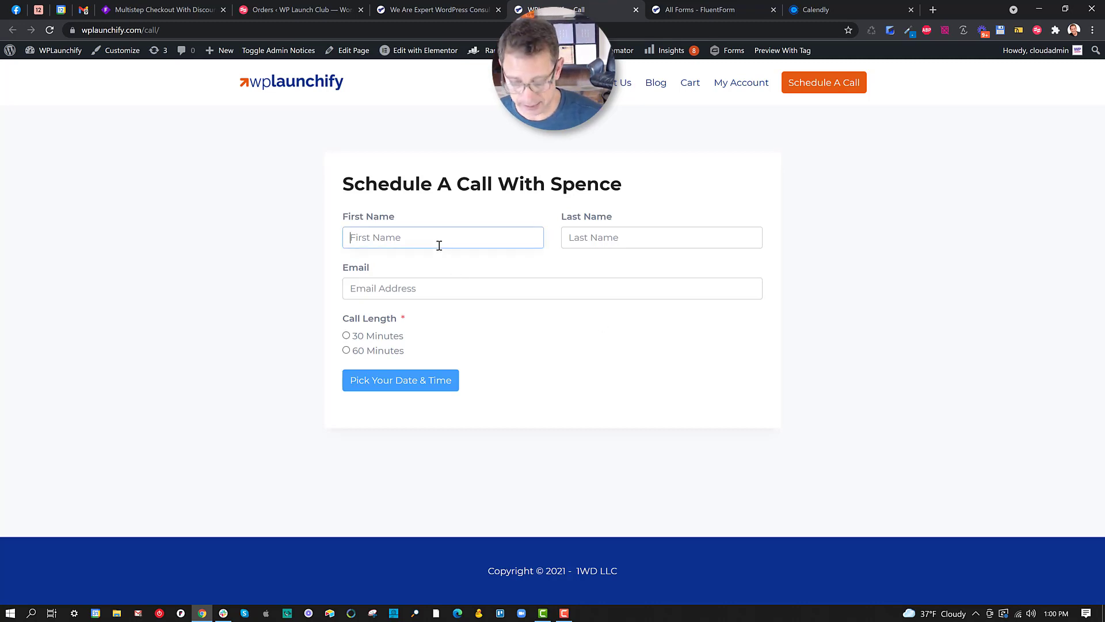
text(Tst)
key(BackSpace)
key(BackSpace)
text(est)
key(Tab)
text(Caller)
key(Tab)
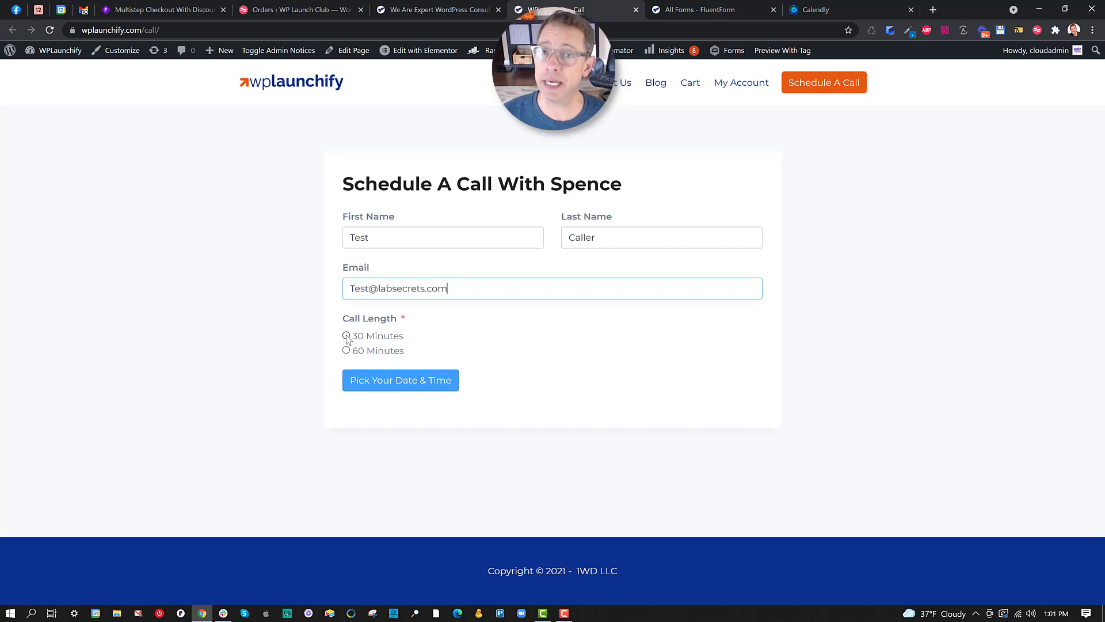
click(346, 336)
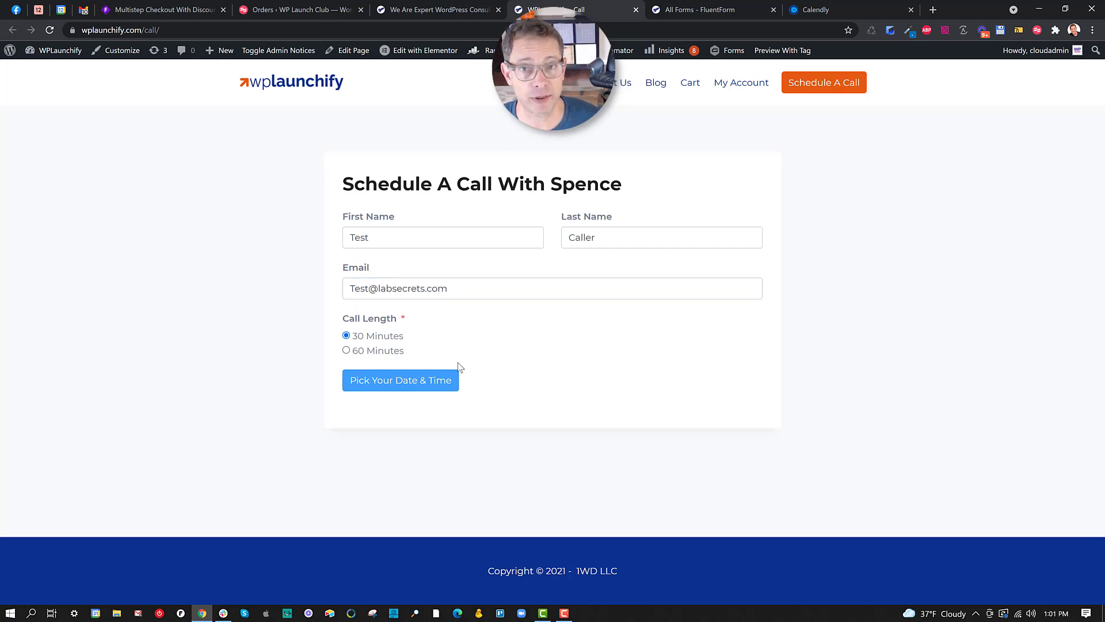
Submit the booking form and book November 18 at 9:00am in Calendly.
click(410, 383)
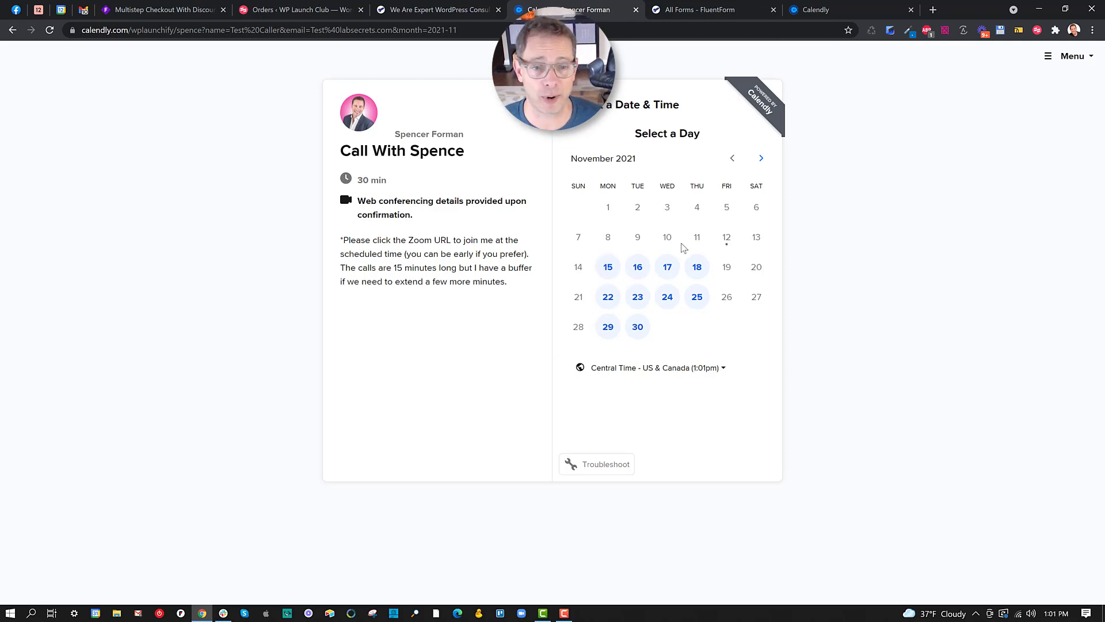
click(696, 267)
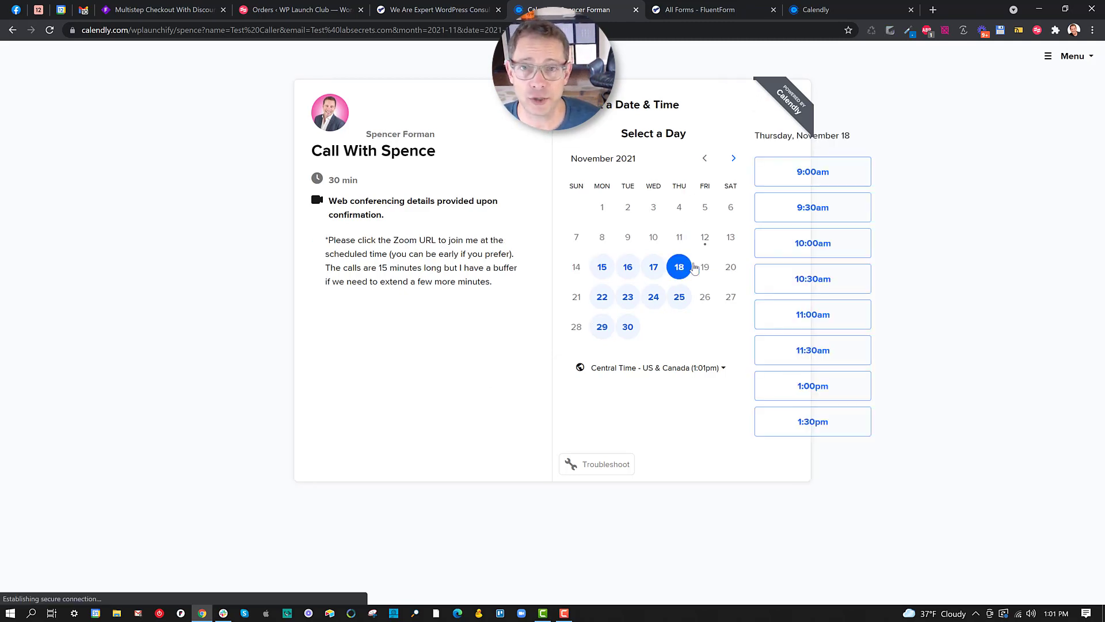
click(778, 174)
click(778, 179)
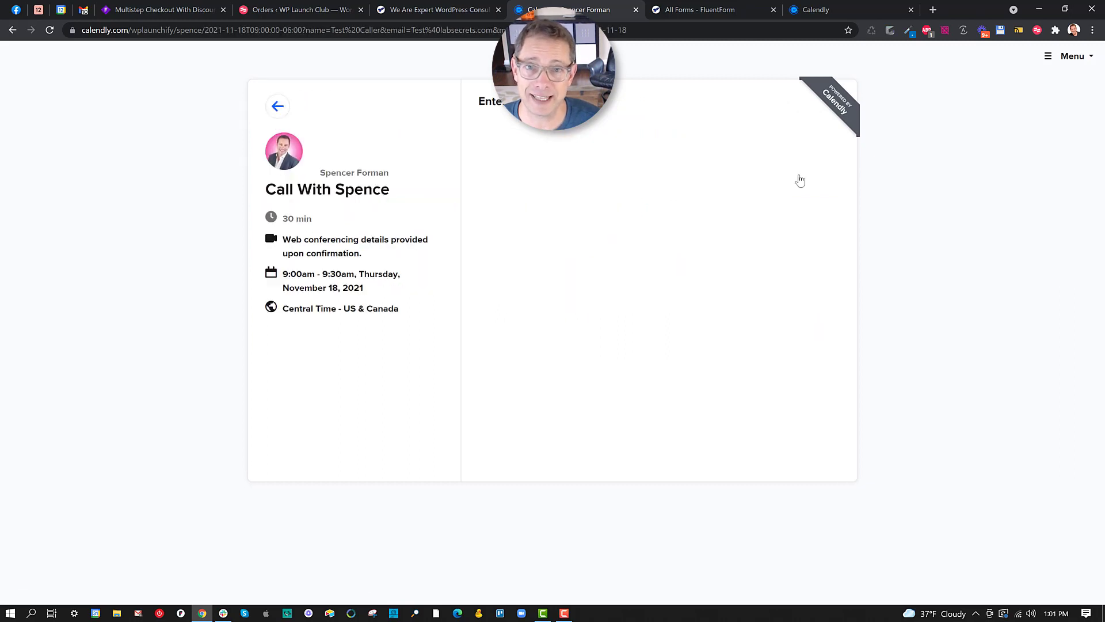
Check the prefilled first name, last name and e-mail, then return to the Fluent Forms list.
double_click(534, 148)
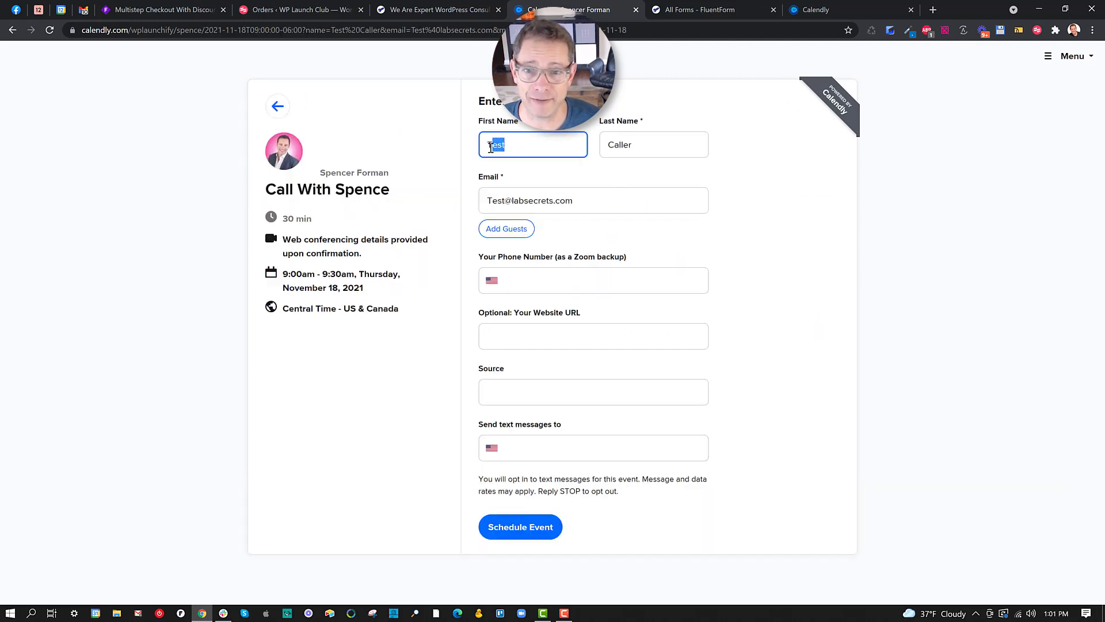
double_click(644, 146)
drag(579, 200, 487, 200)
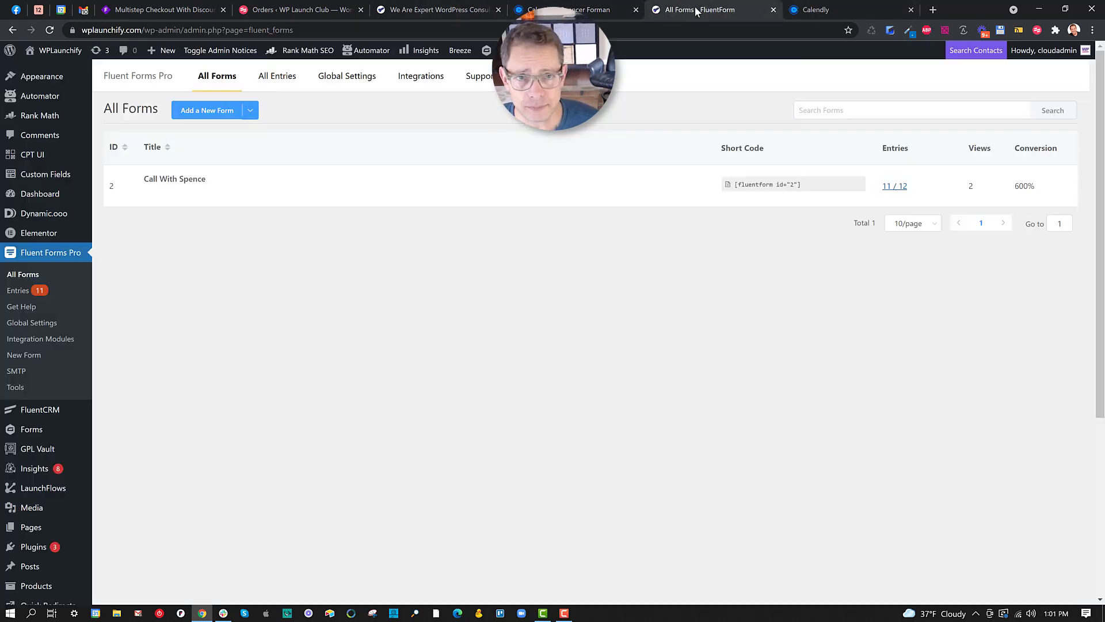
click(708, 10)
Open the Call With Spence form from All Forms in the Fluent Forms editor.
mouse_move(192, 178)
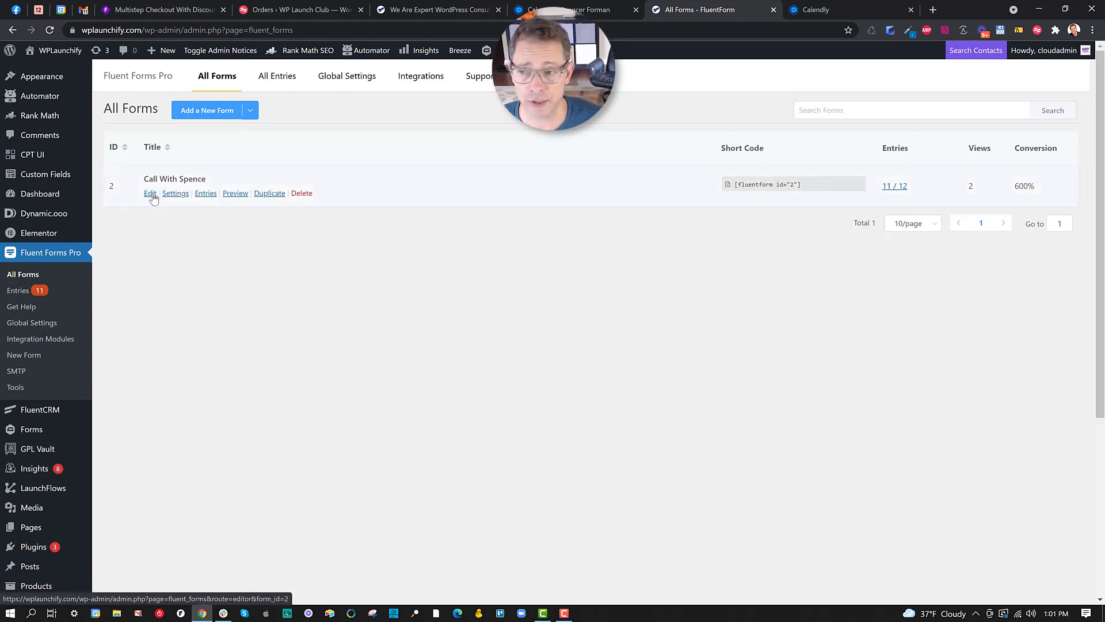
click(151, 194)
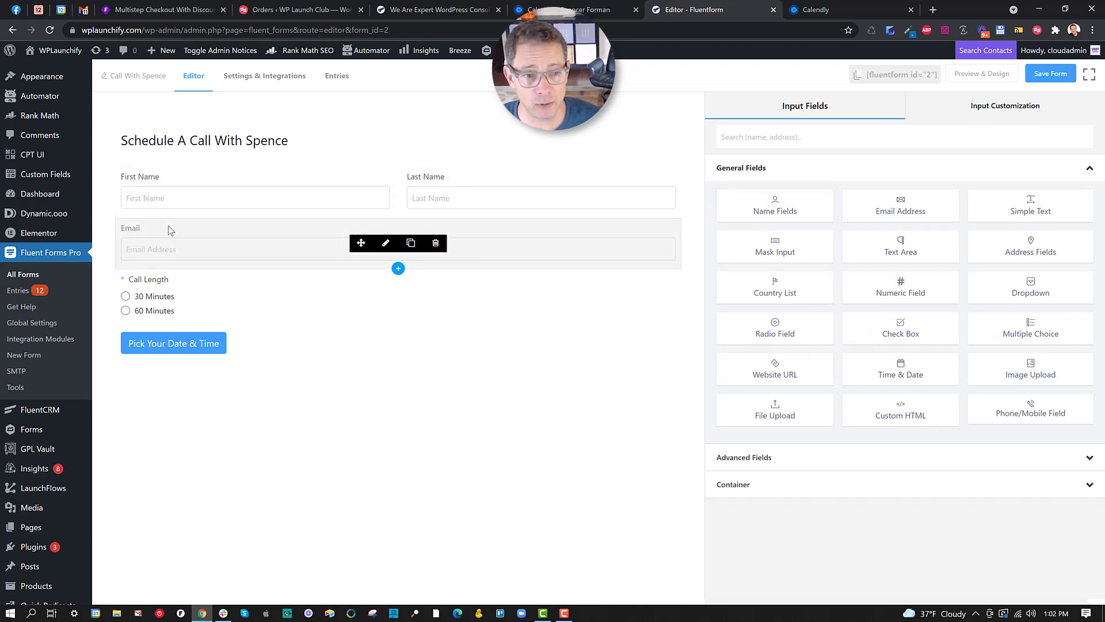
drag(942, 203, 929, 205)
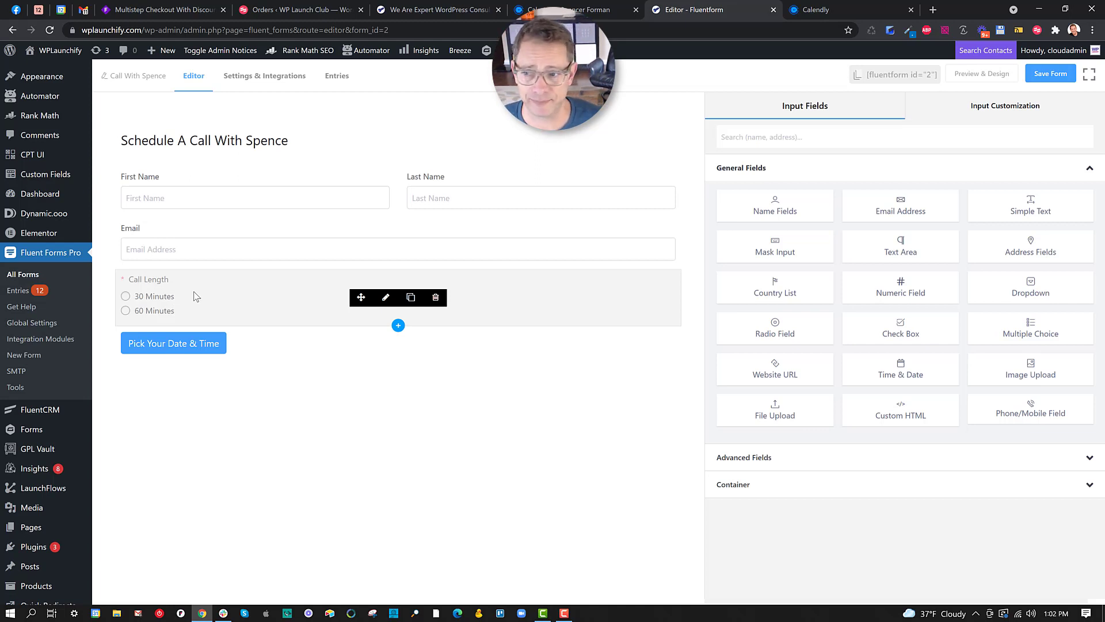
Select the Call Length radio field and enable Show Values to reveal each option's Calendly URL.
click(196, 296)
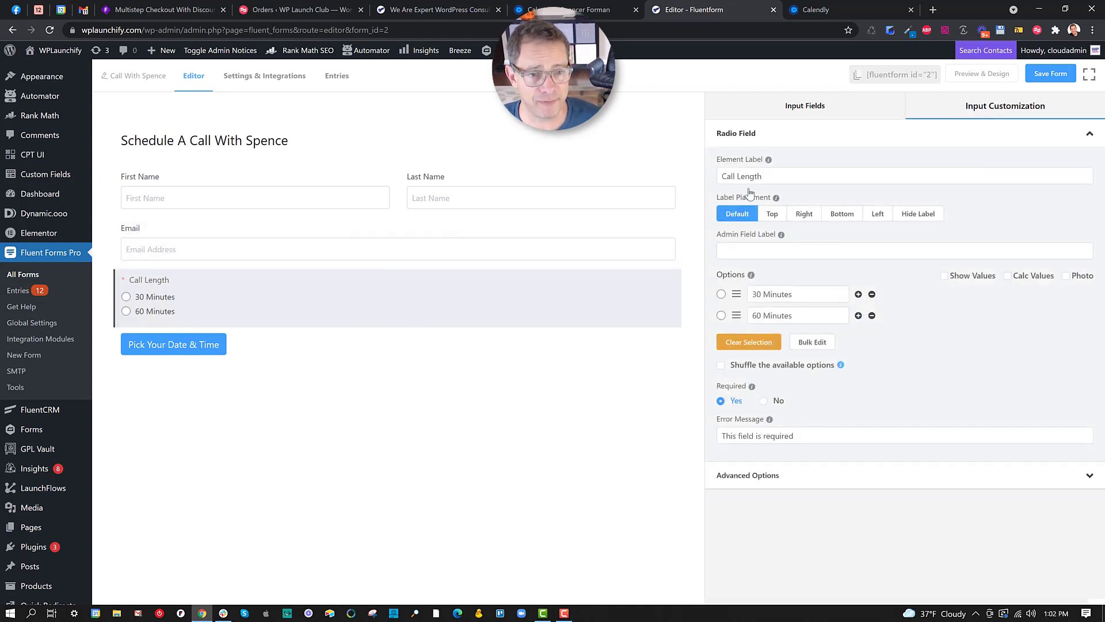
mouse_move(777, 196)
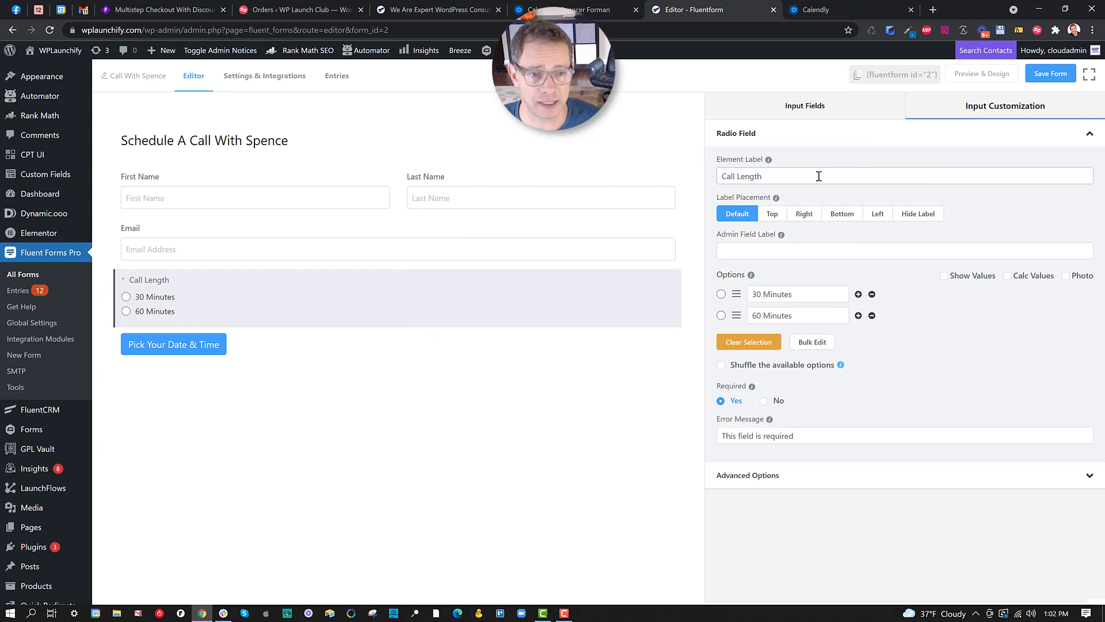
triple_click(814, 175)
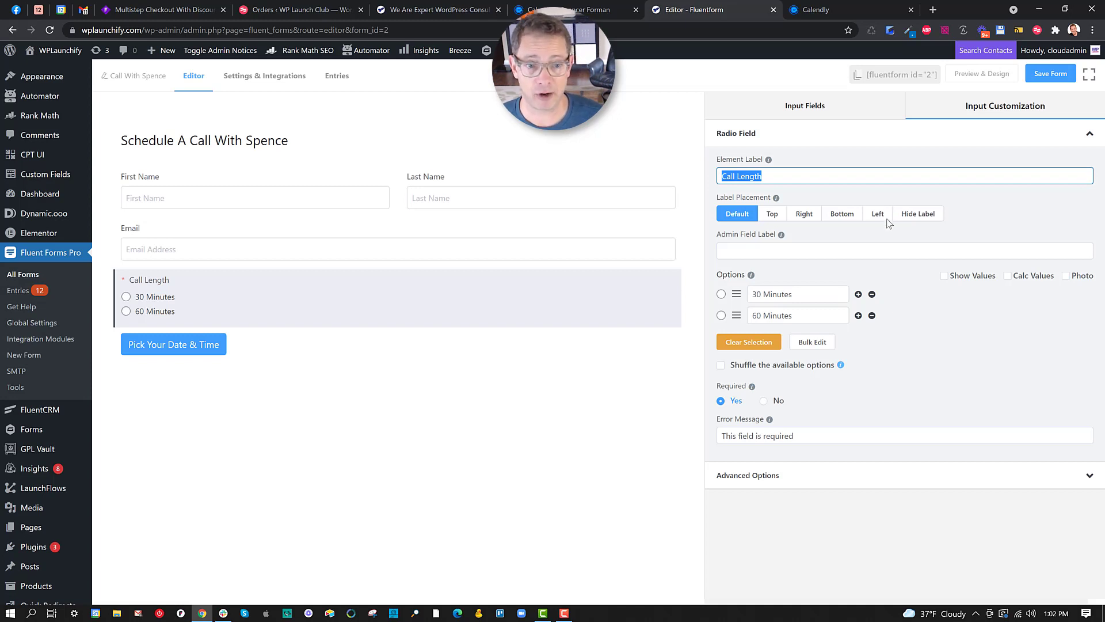
click(944, 277)
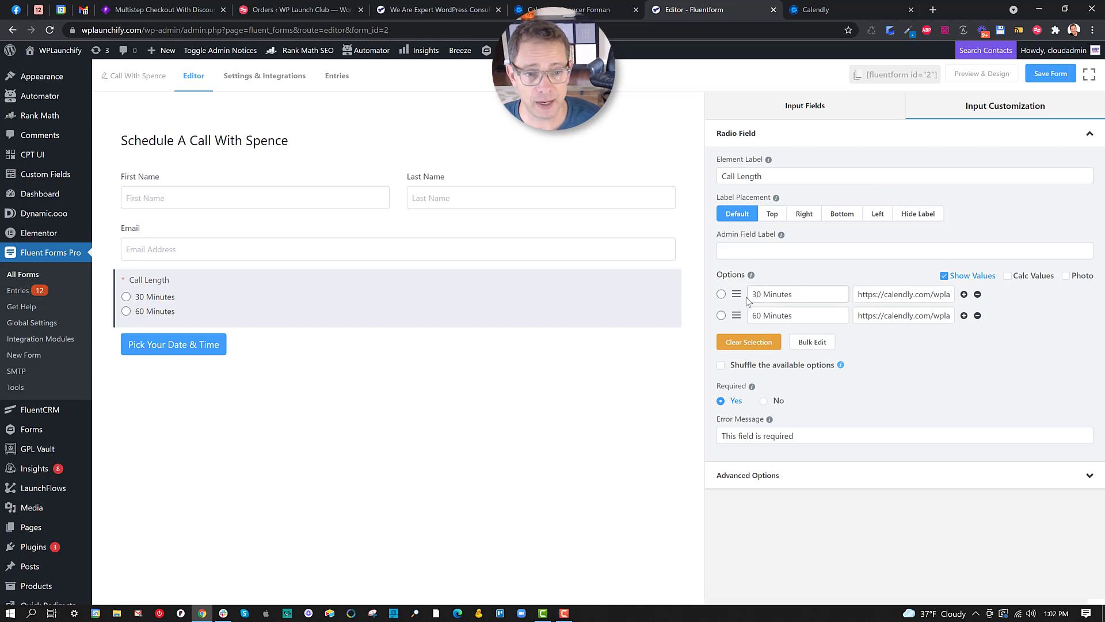
drag(758, 294, 808, 295)
drag(751, 315, 794, 316)
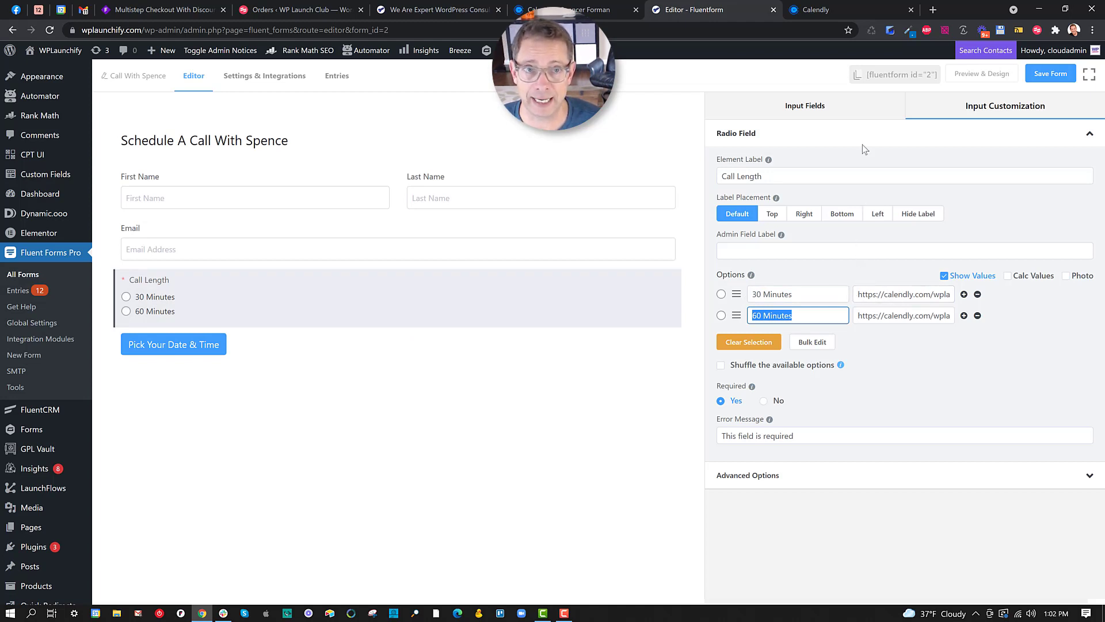
Open the Call With Spence booking page from Calendly's event types, check its URL, and close it.
click(855, 7)
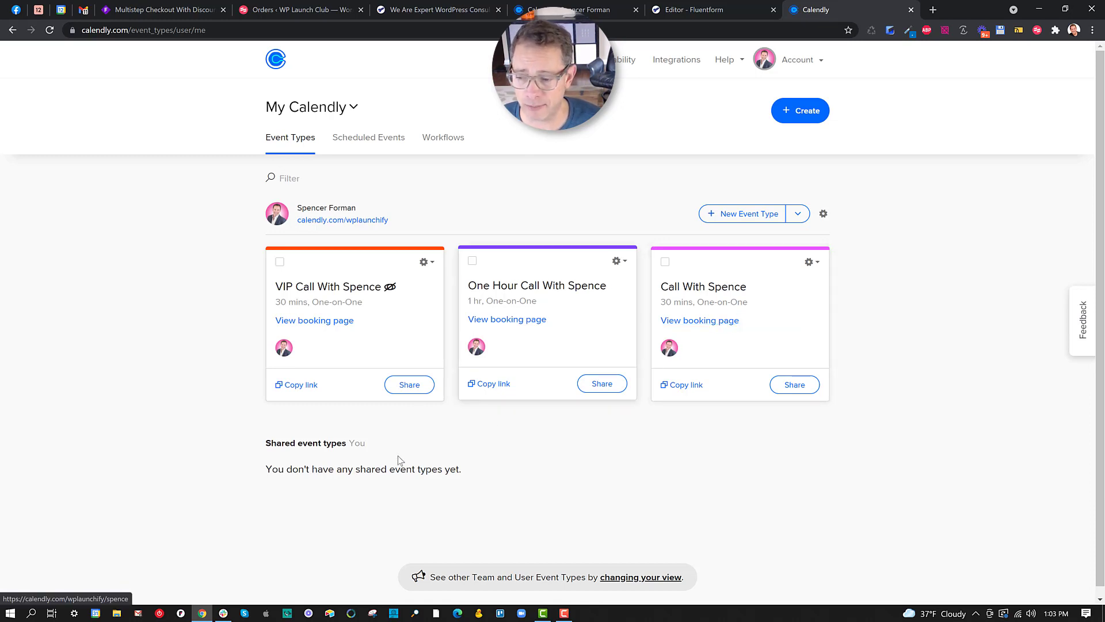
right_click(720, 323)
click(748, 326)
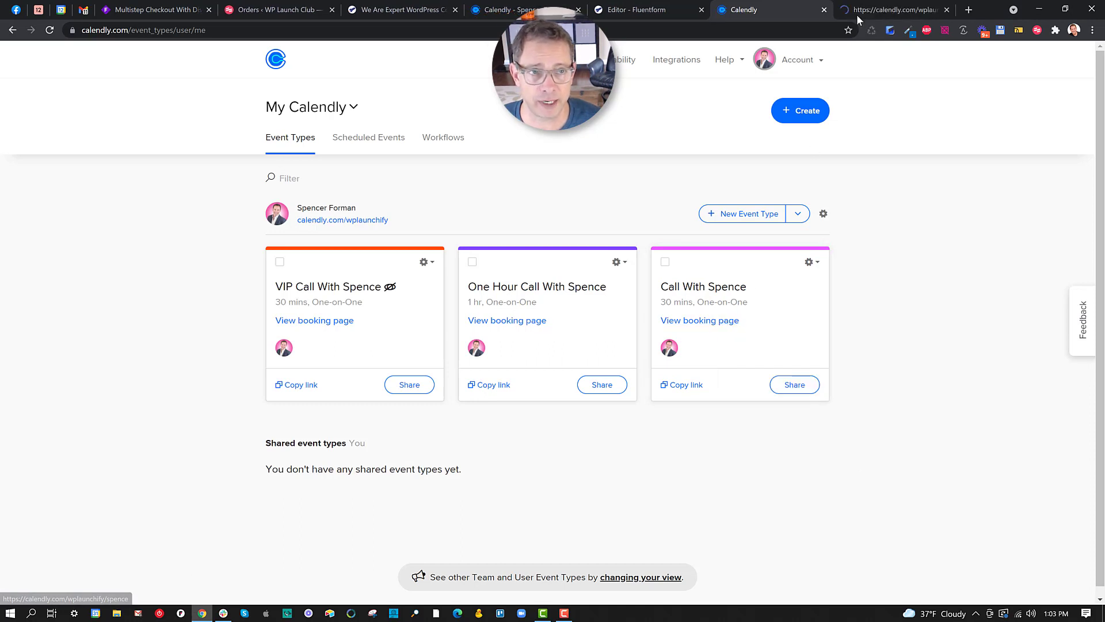
click(857, 13)
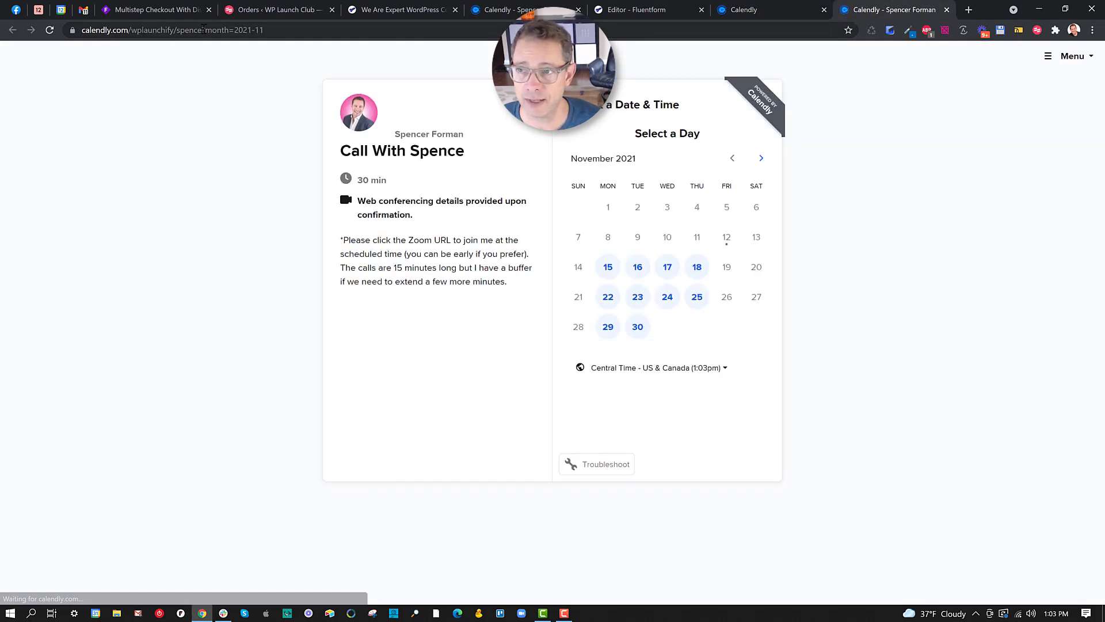
drag(204, 30, 81, 30)
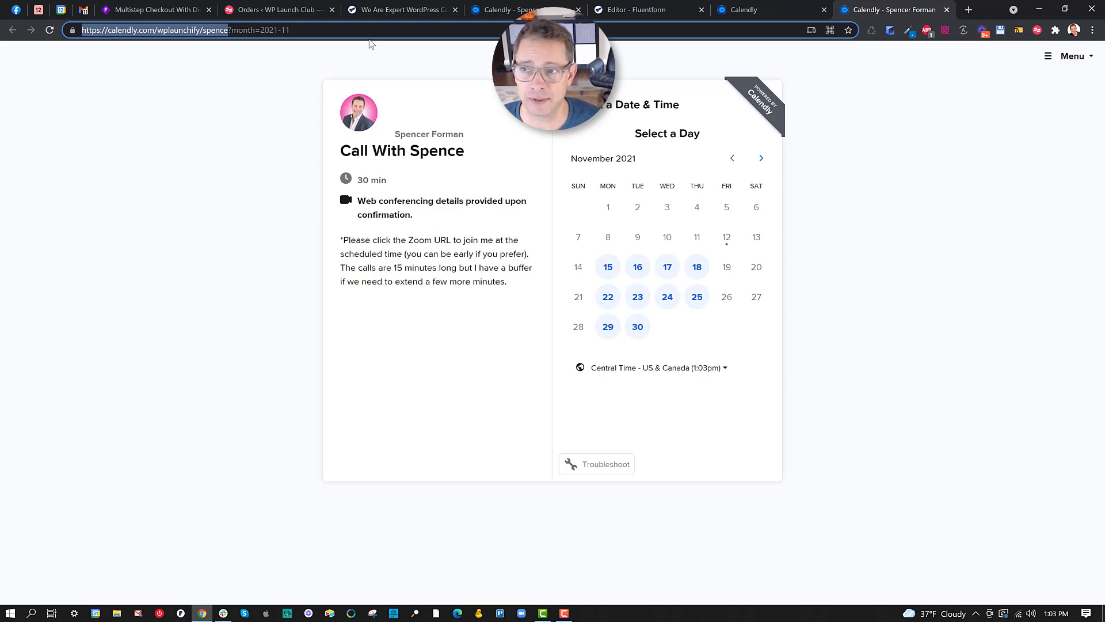
click(947, 10)
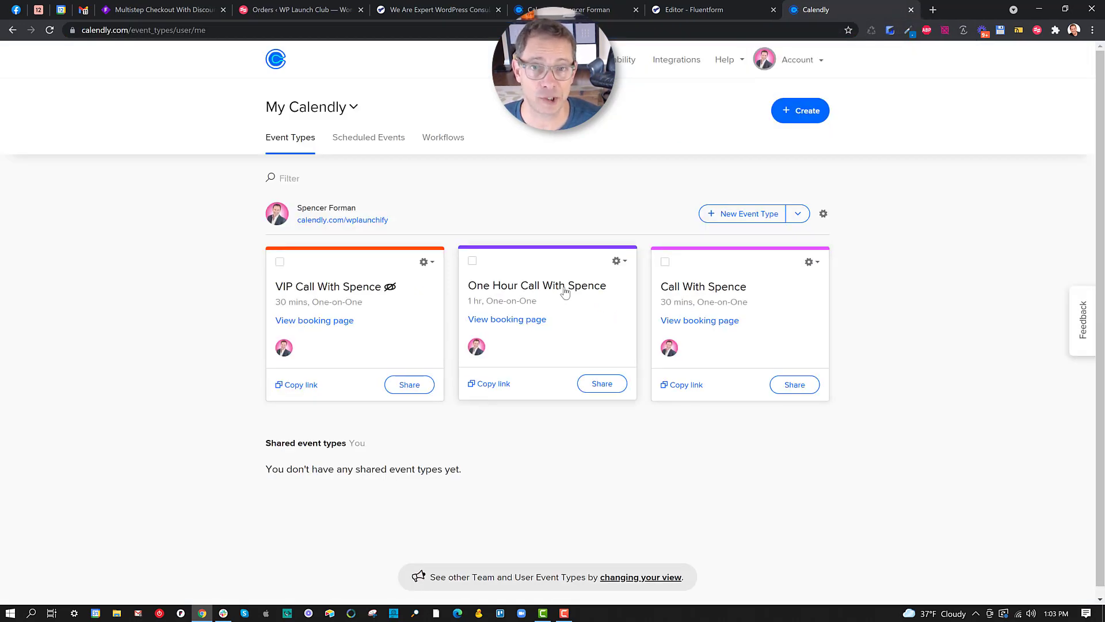
Back in the form editor, set 30 Minutes as the default Call Length option.
click(673, 10)
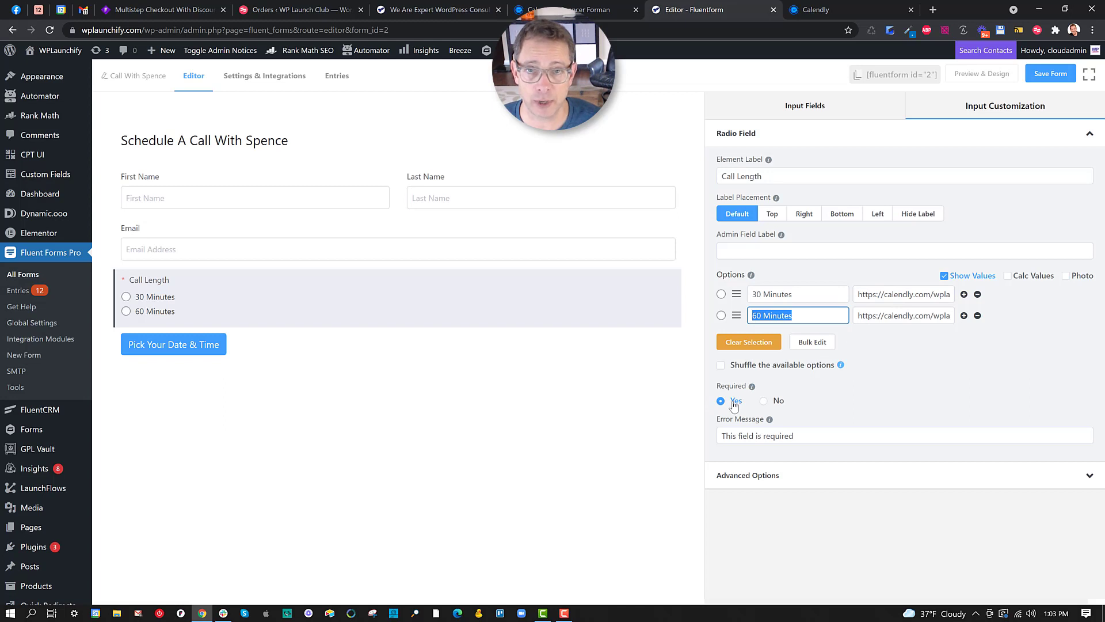
click(720, 295)
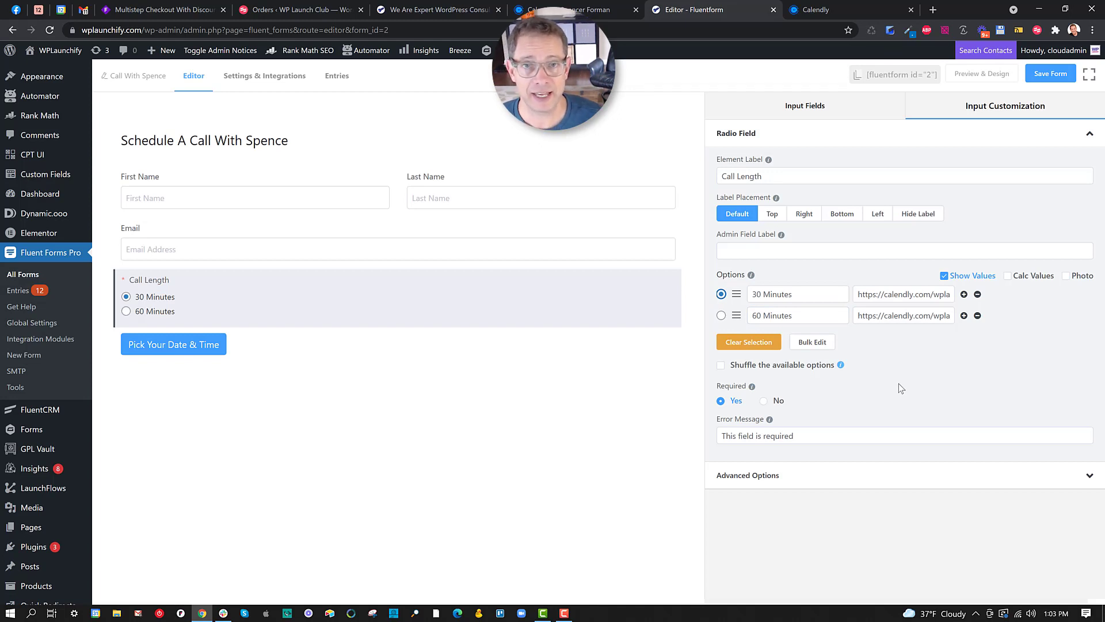
click(242, 81)
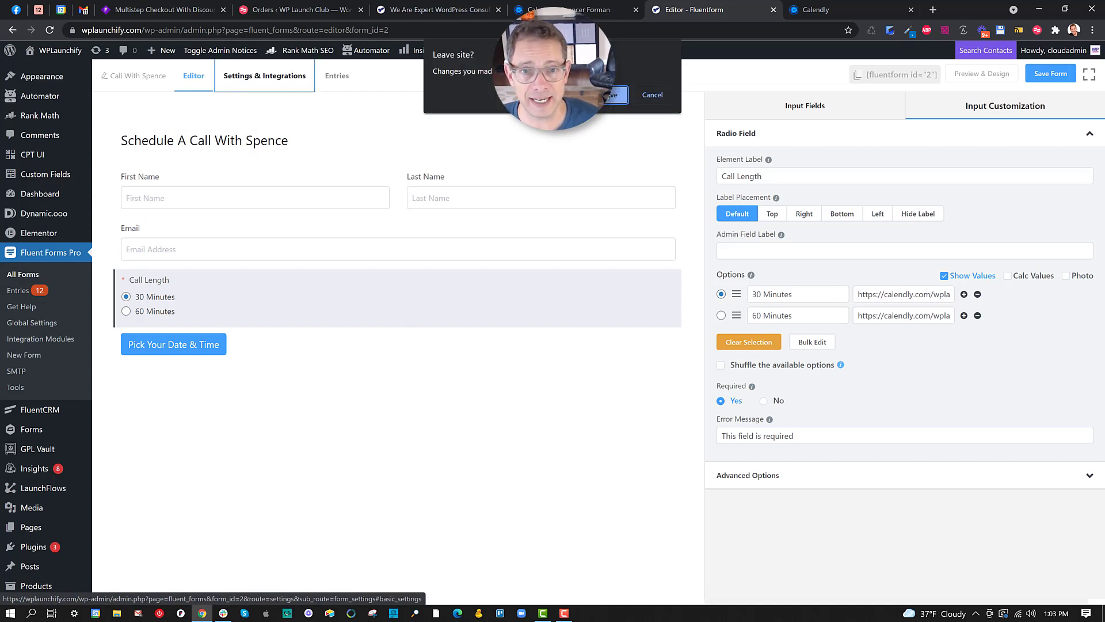
click(607, 96)
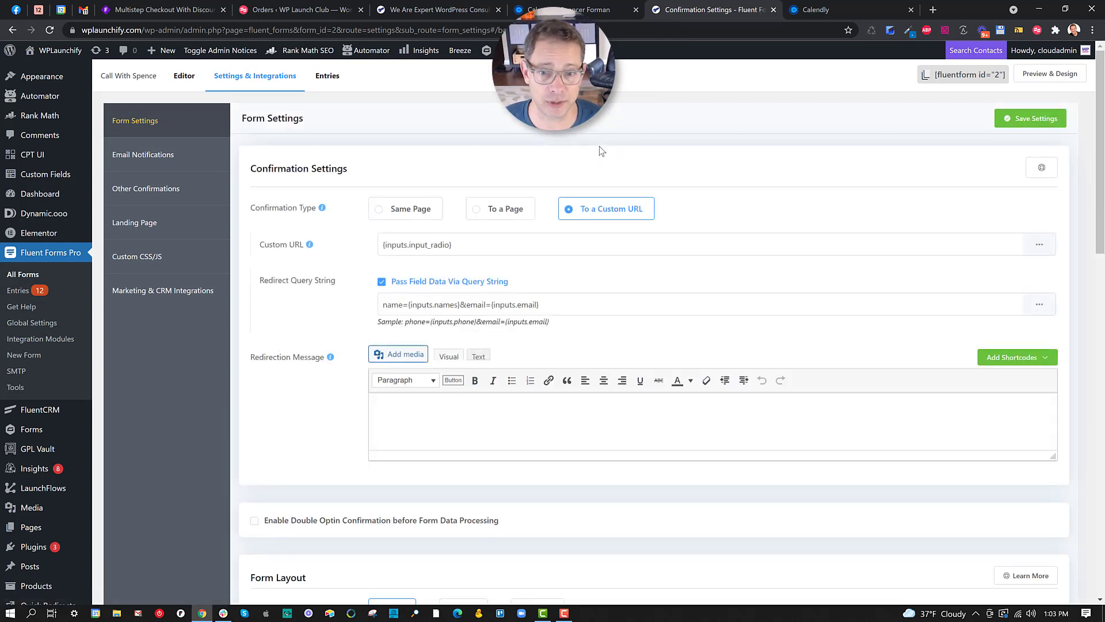
triple_click(259, 247)
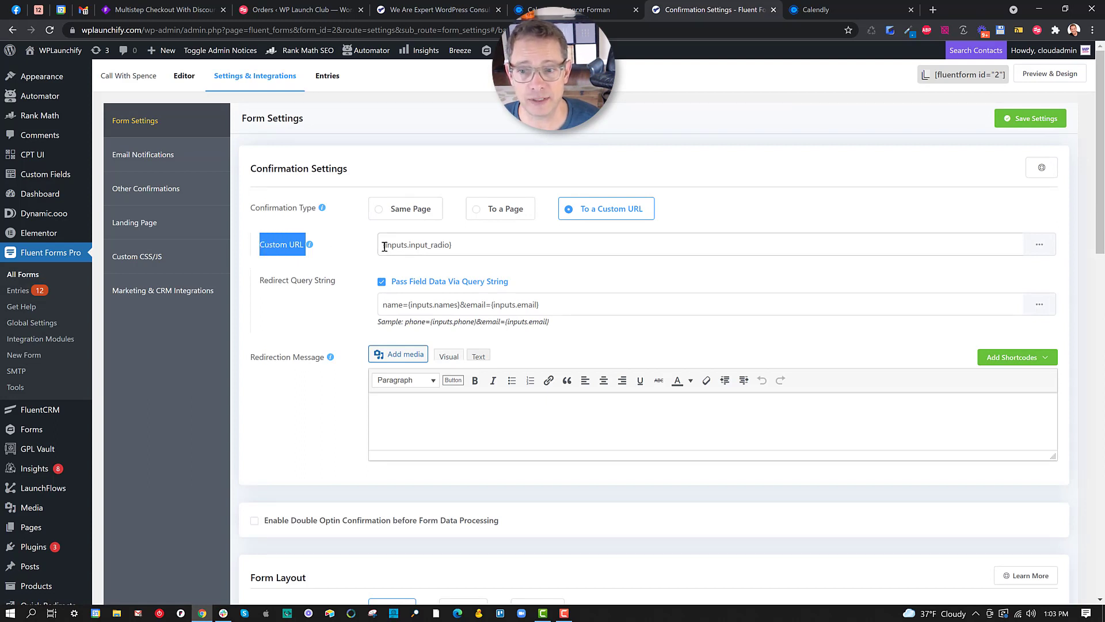
drag(383, 246, 489, 246)
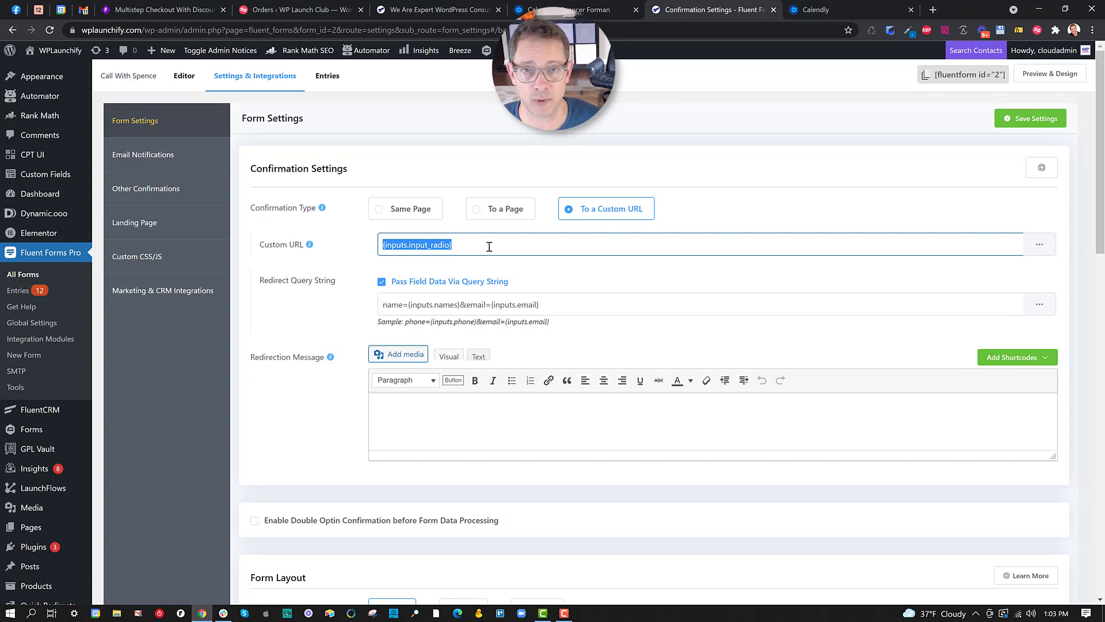
click(1045, 246)
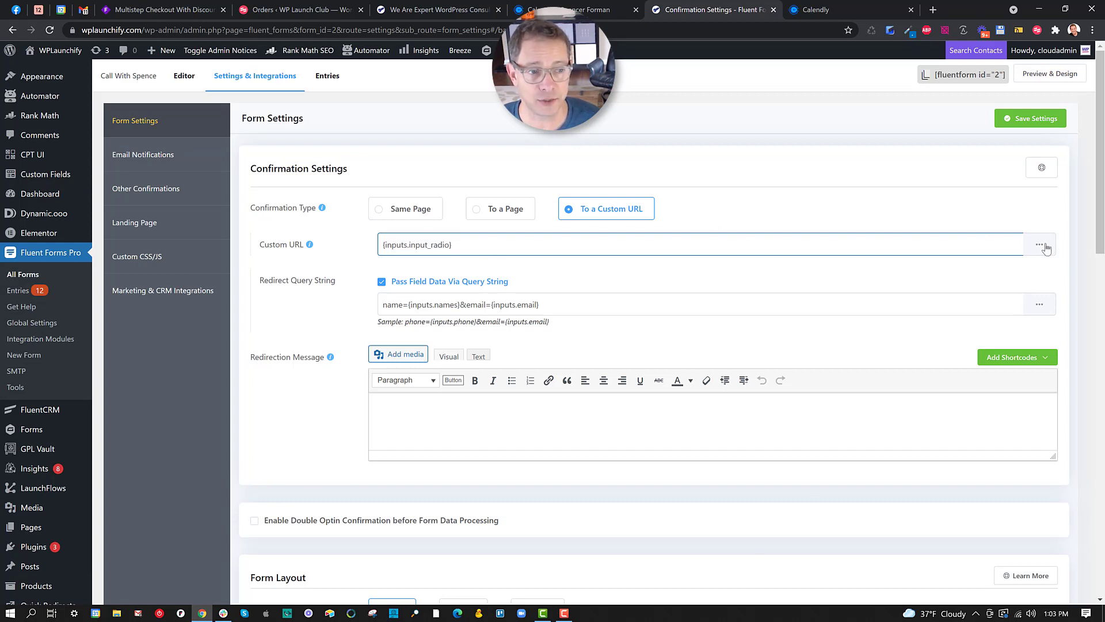
click(1045, 246)
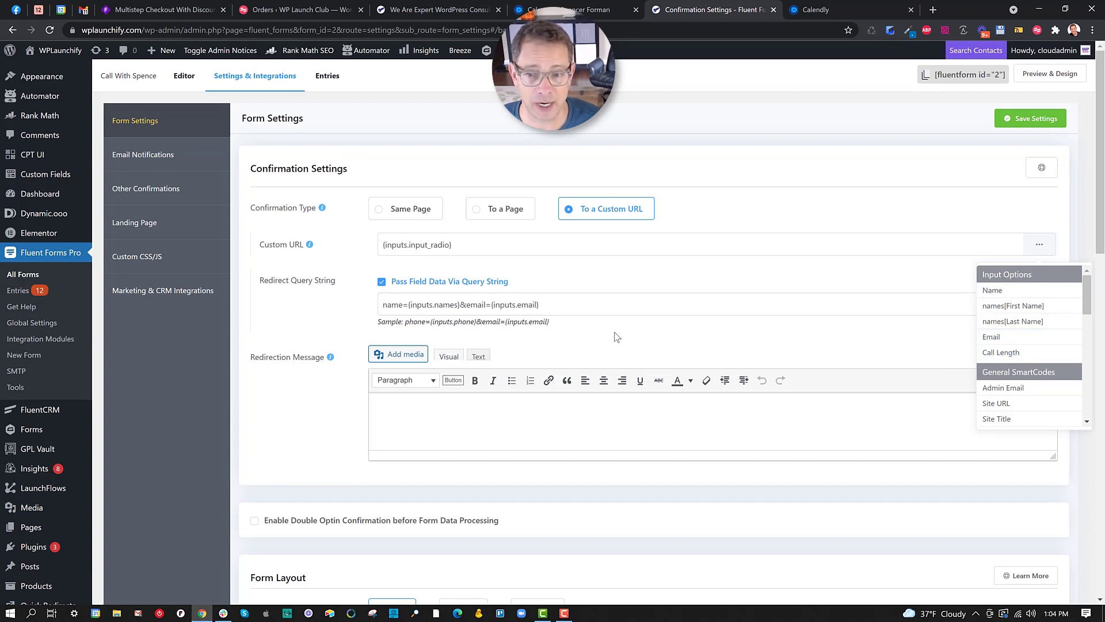
click(477, 247)
key(ctrl+a)
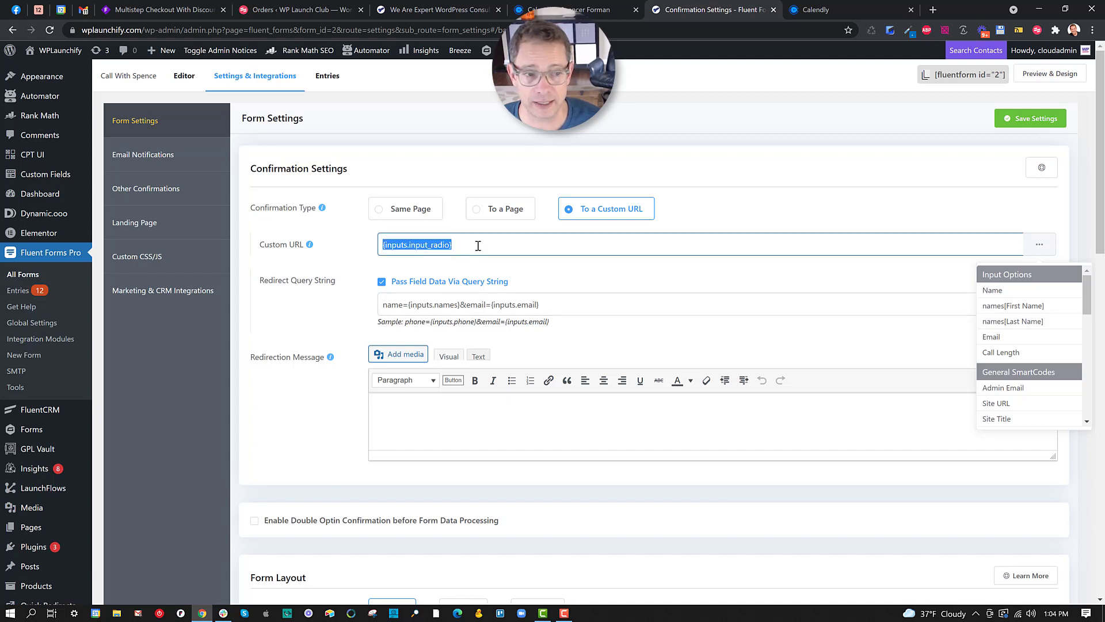
key(Escape)
click(366, 262)
drag(336, 281, 261, 288)
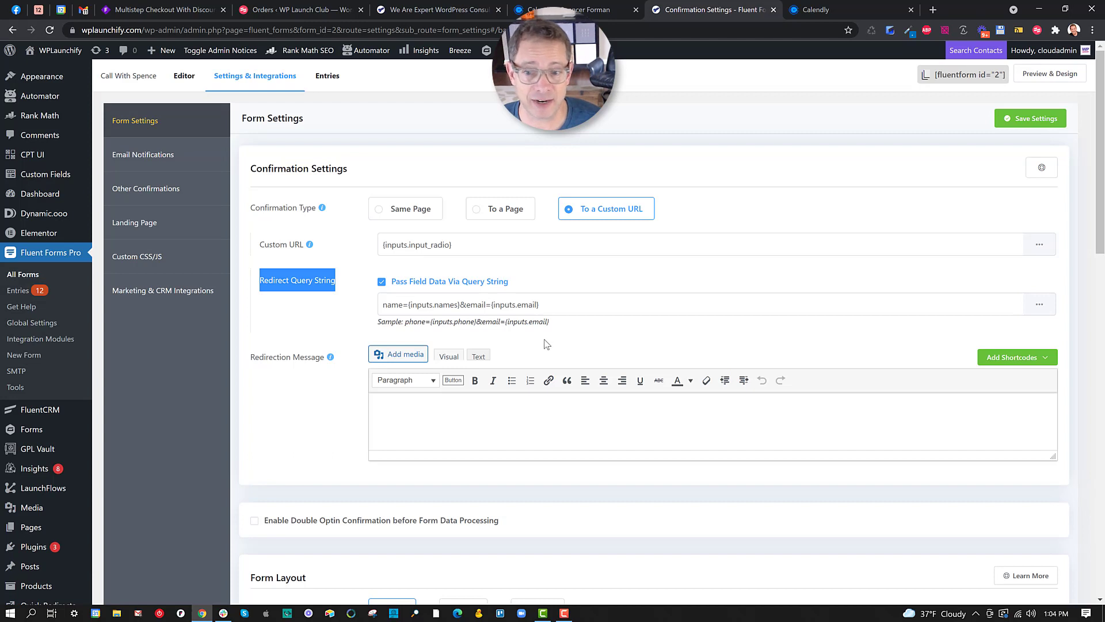
double_click(392, 305)
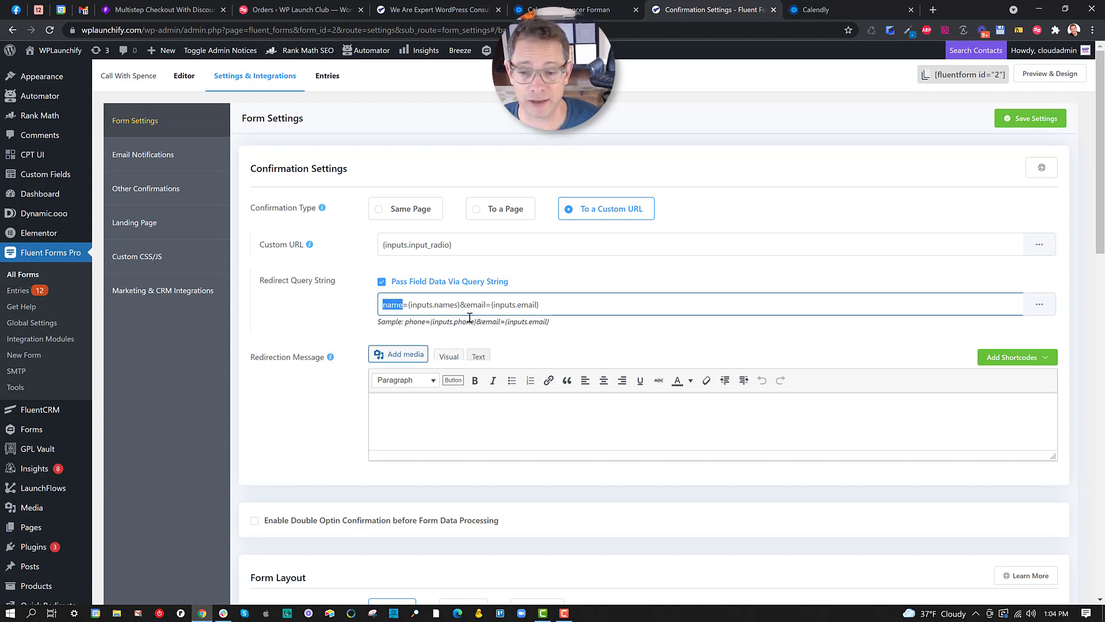
drag(467, 305, 484, 306)
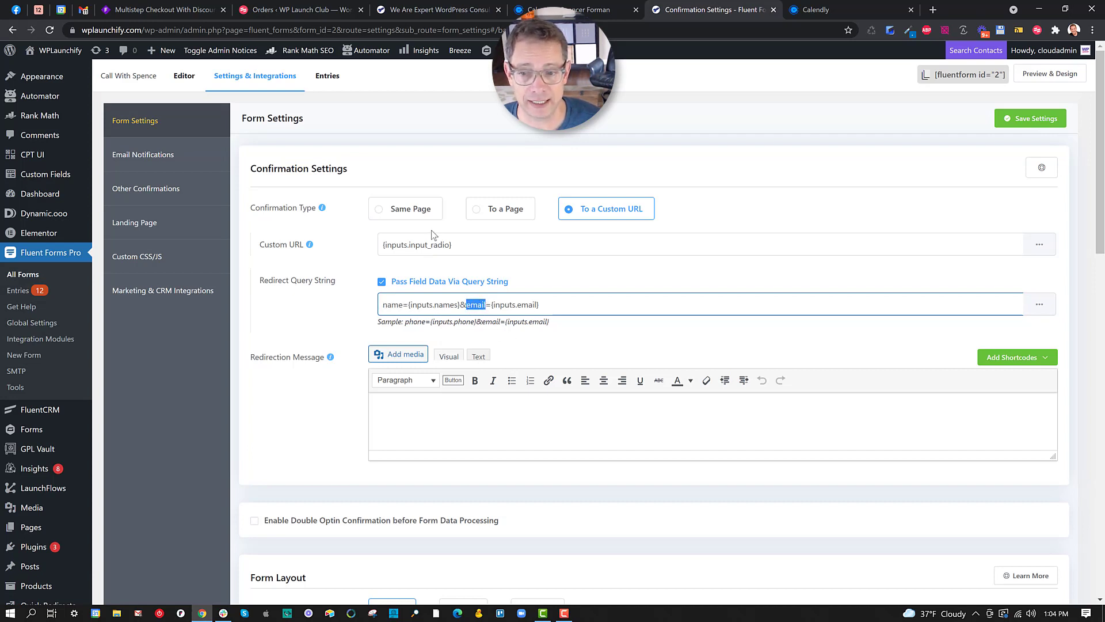
drag(382, 304, 461, 307)
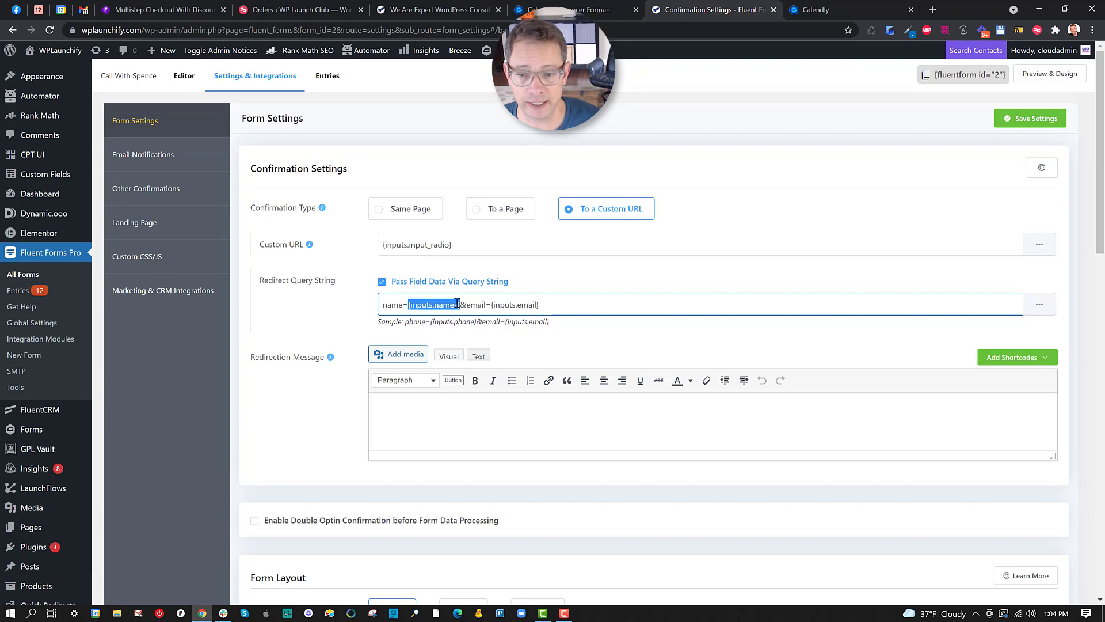
click(1045, 313)
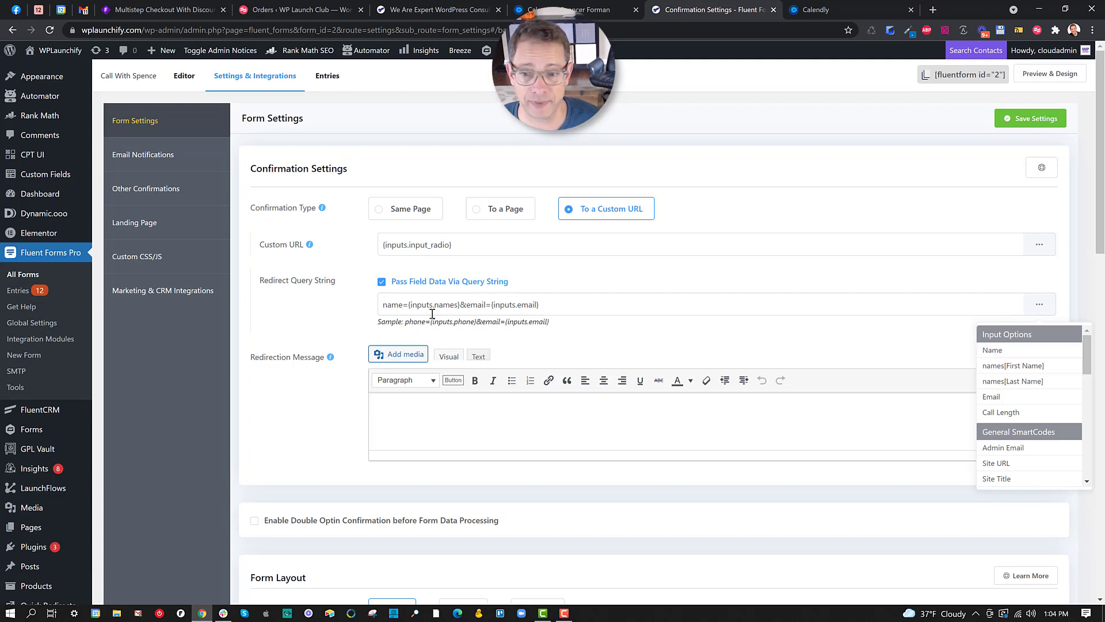
drag(408, 305, 460, 305)
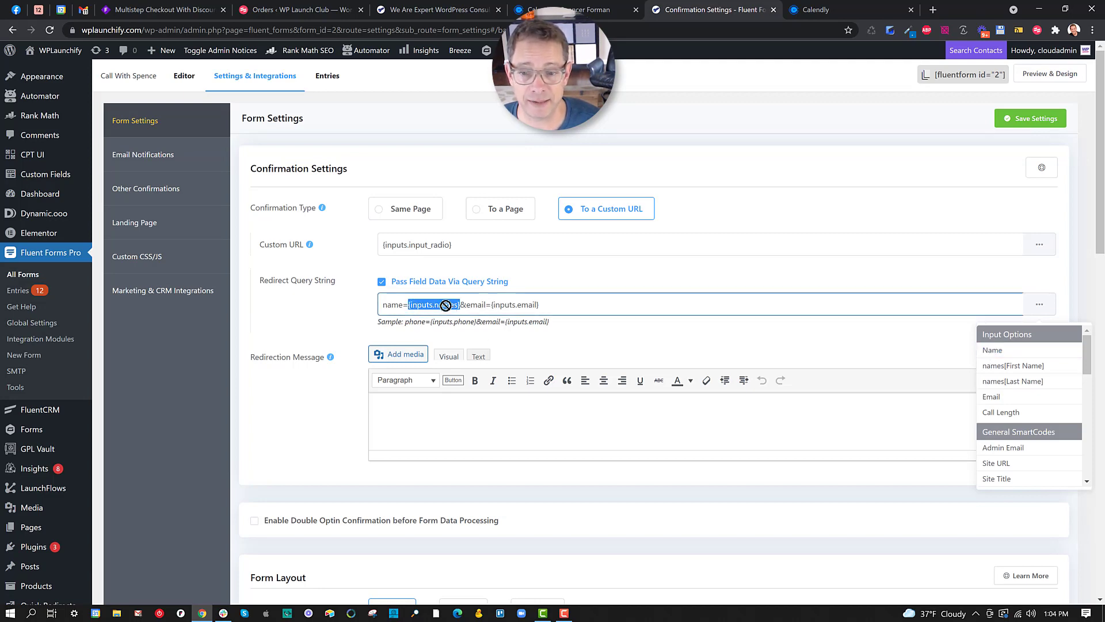
click(461, 304)
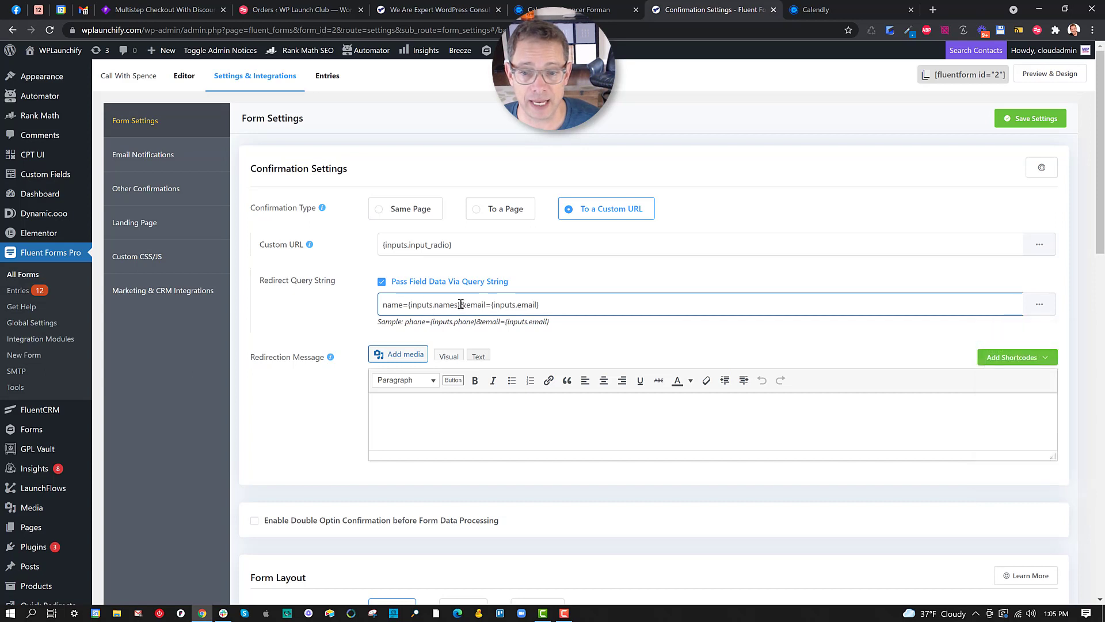
drag(463, 305, 488, 305)
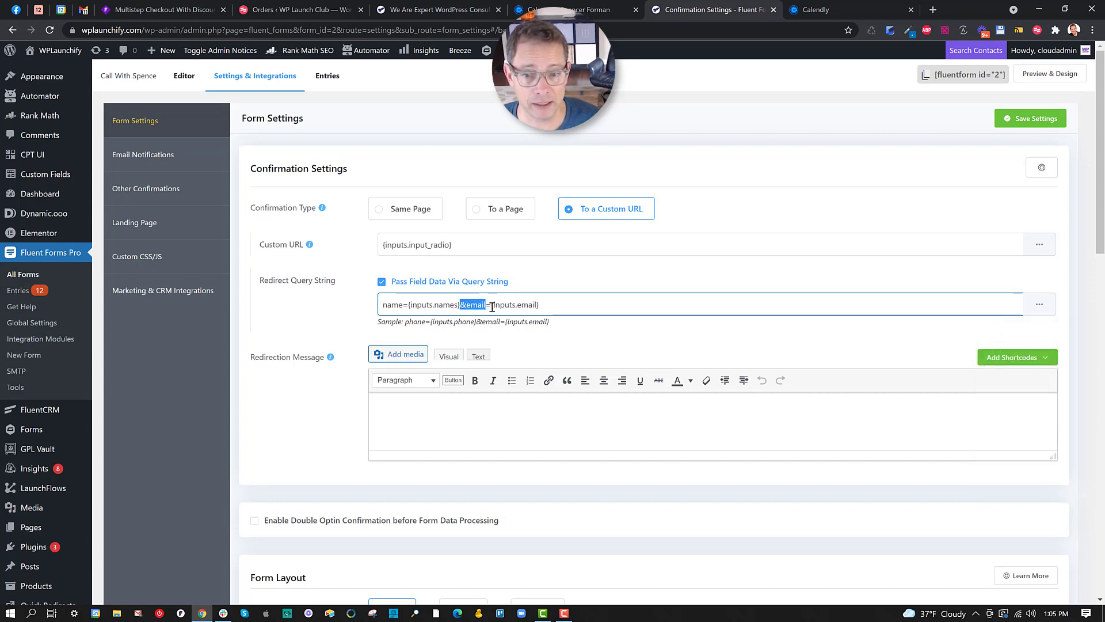
drag(493, 306, 548, 308)
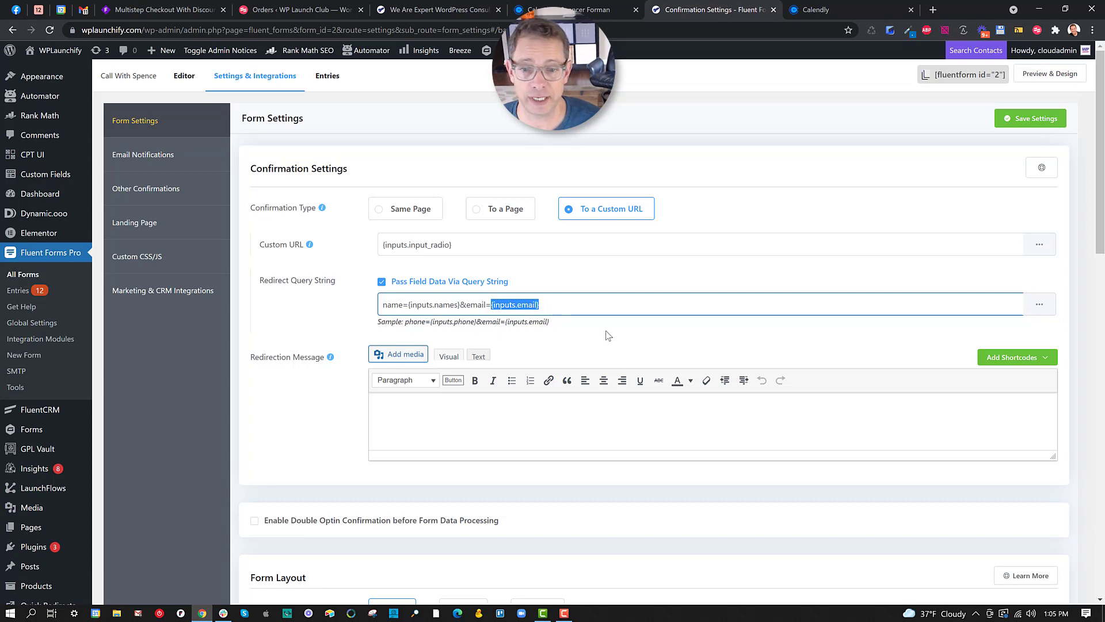
click(1039, 304)
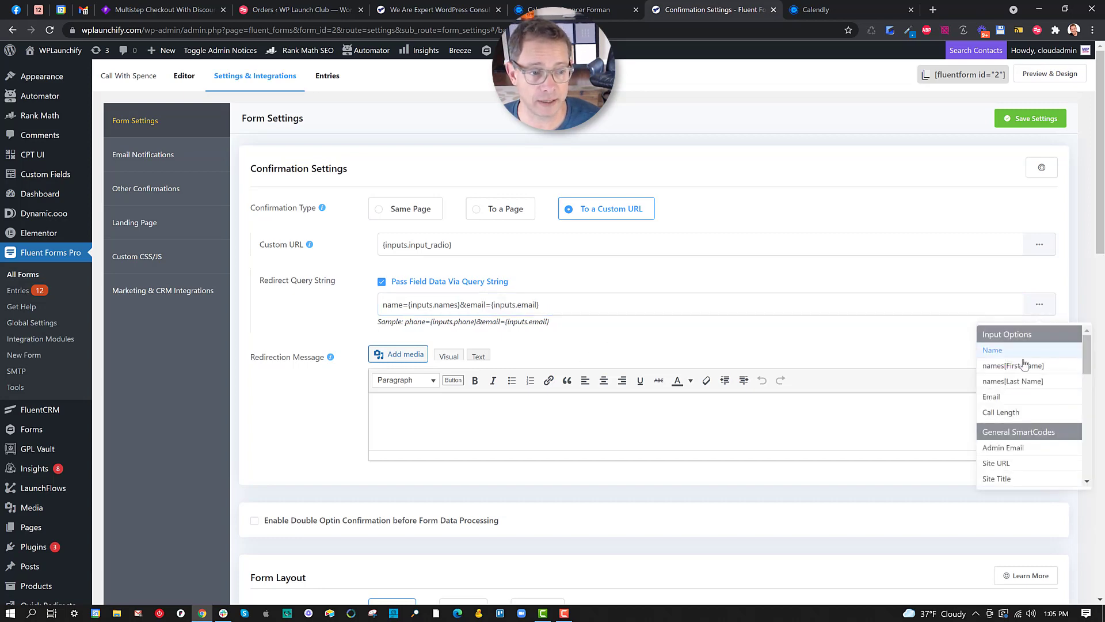
click(779, 340)
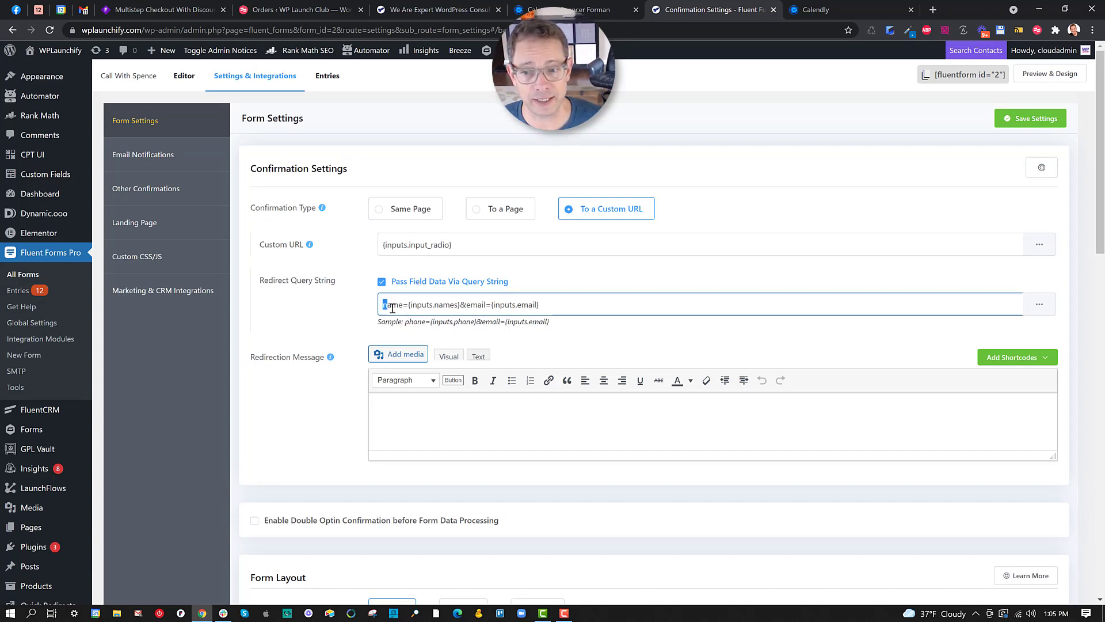
drag(393, 308, 403, 309)
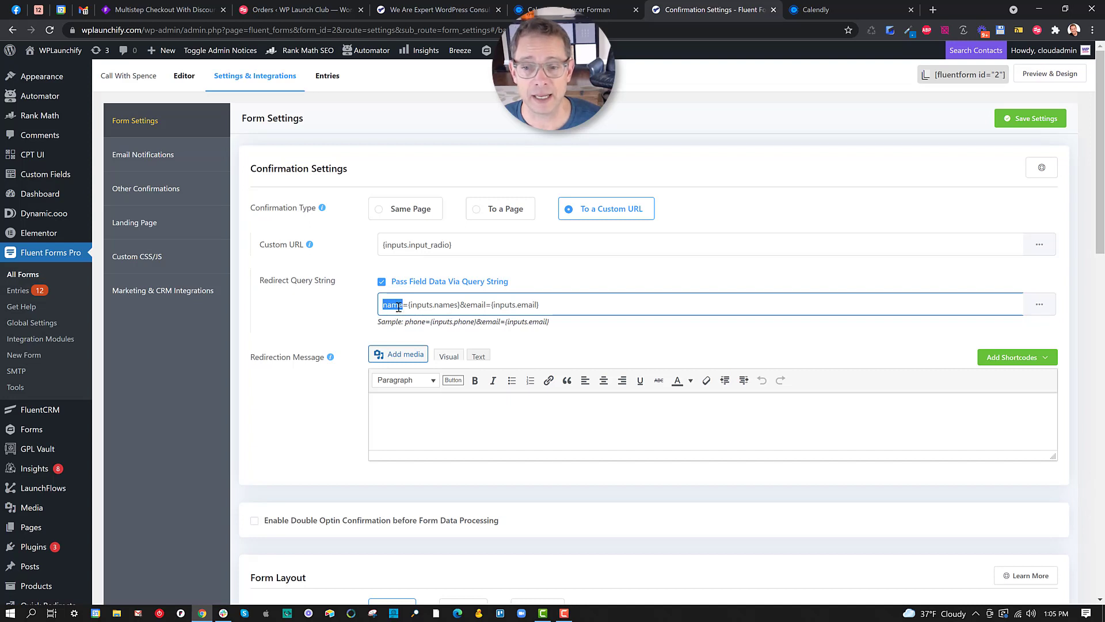
drag(466, 305, 485, 306)
drag(409, 306, 459, 305)
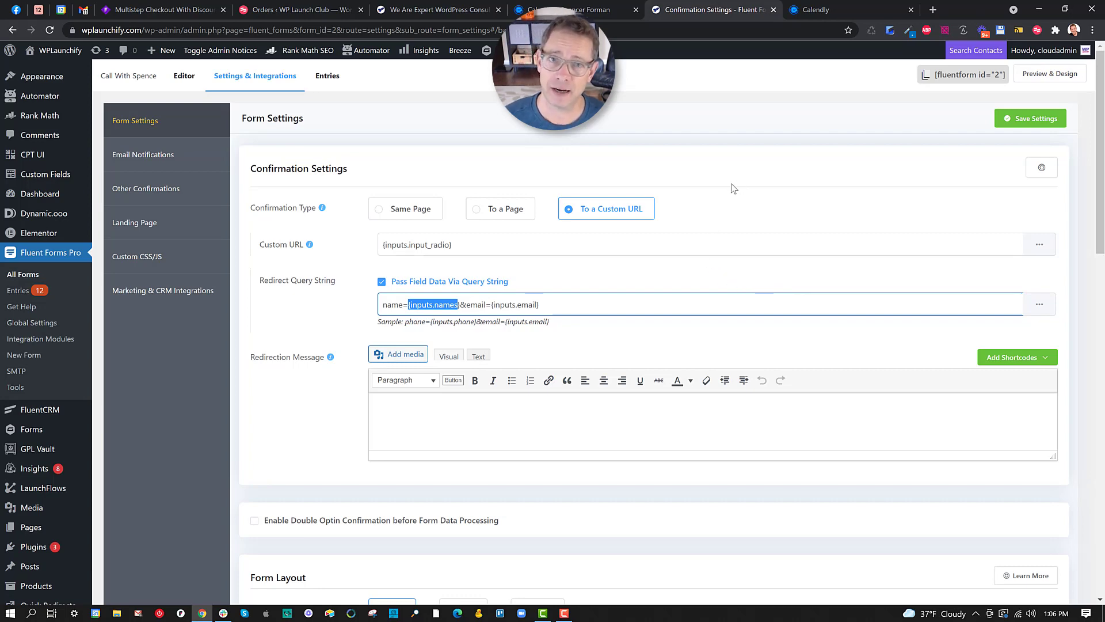
click(455, 10)
click(714, 9)
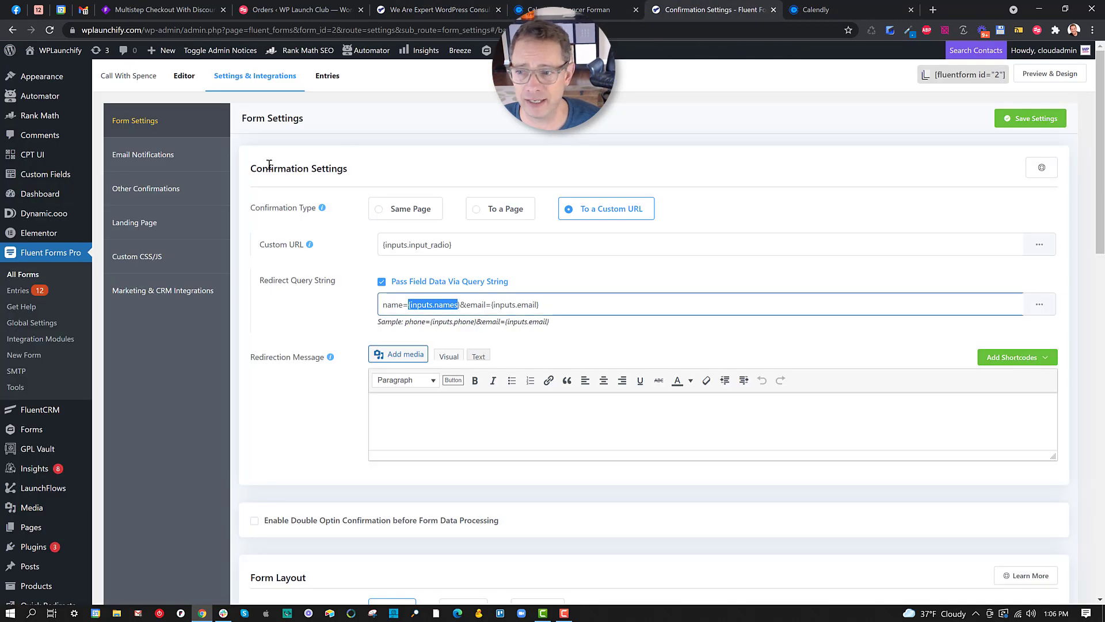
Switch to the Editor to view the Call With Spence form's name, email and Call Length fields.
click(188, 76)
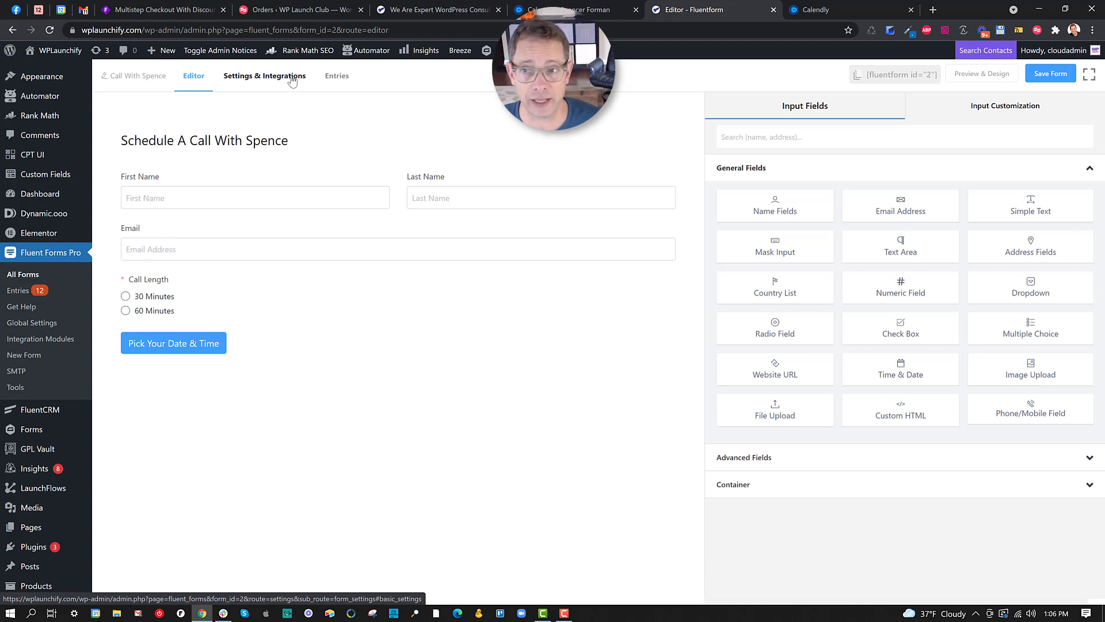
From Settings & Integrations, edit the form's FluentCRM integration feed.
click(291, 78)
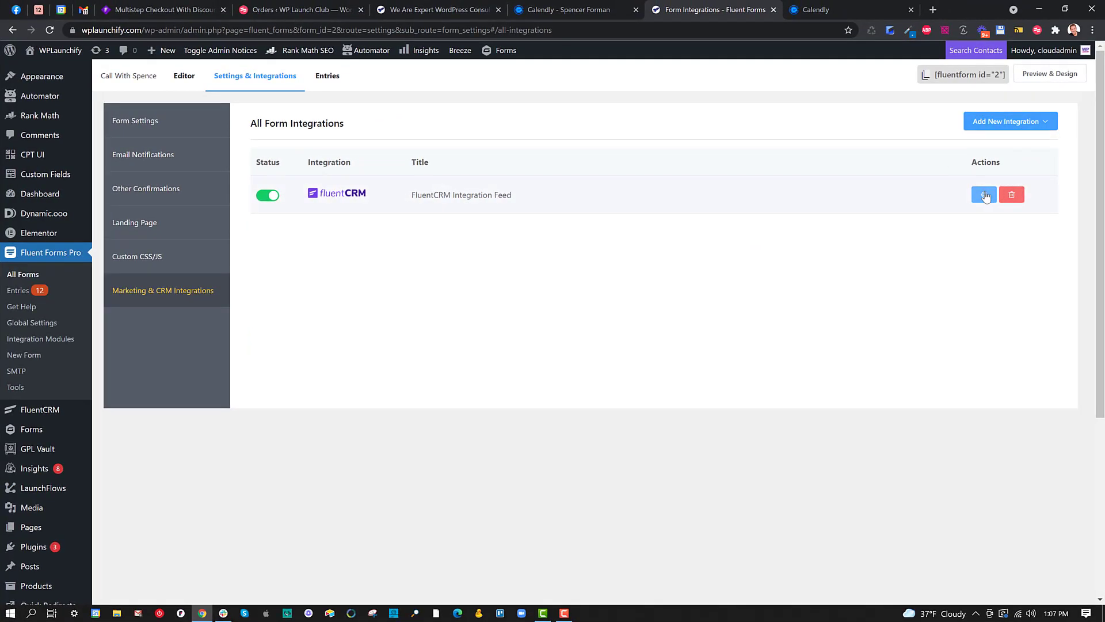
click(985, 195)
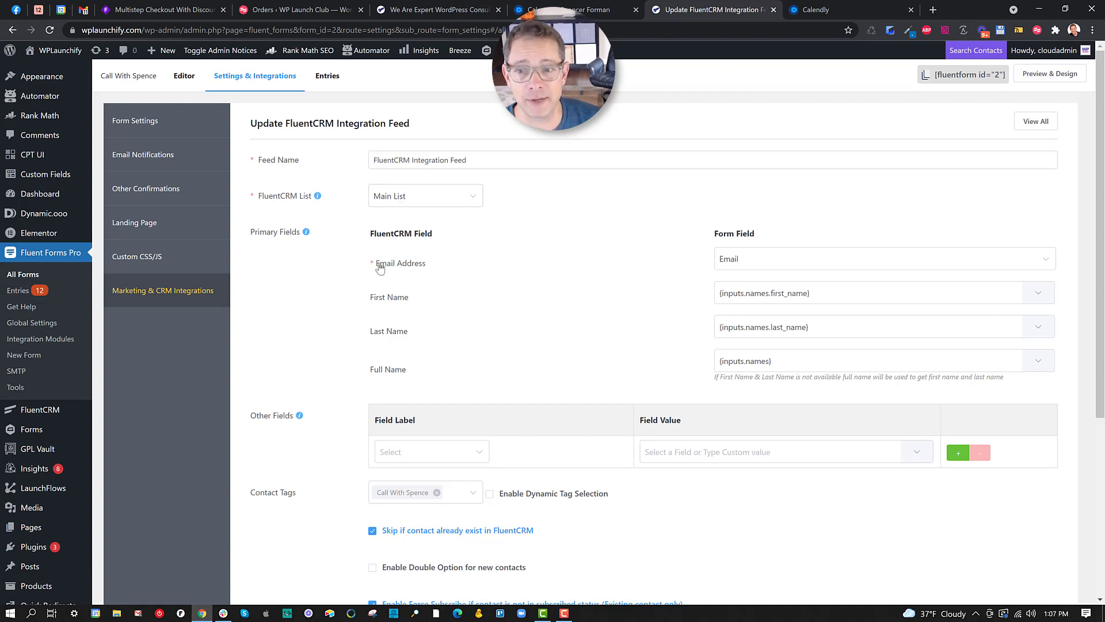
drag(375, 266, 373, 373)
click(419, 370)
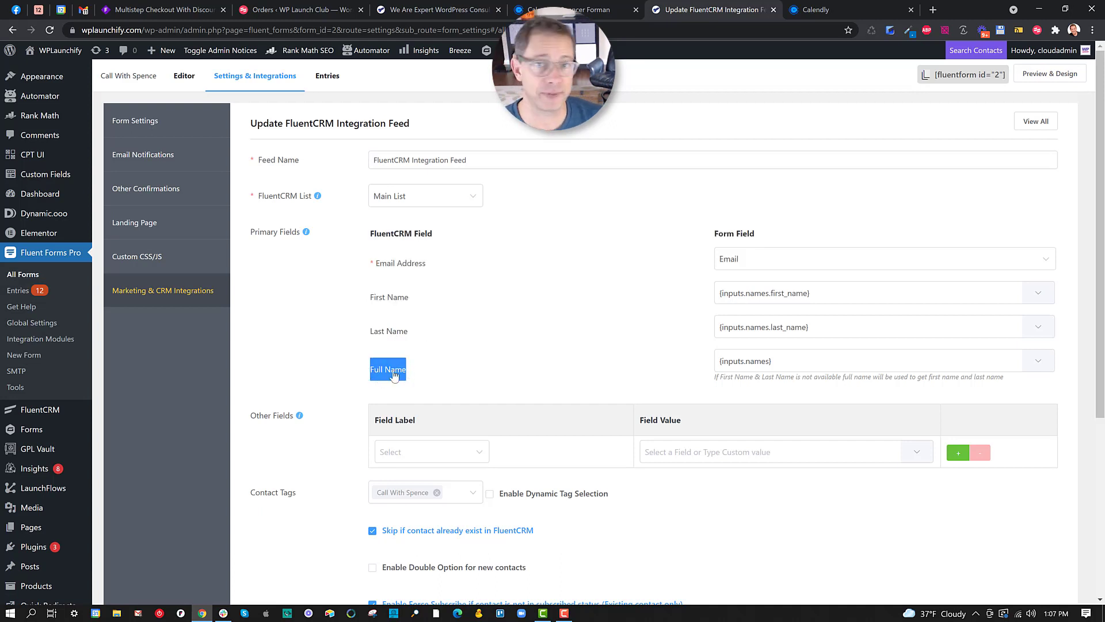
scroll(394, 375, down, 2)
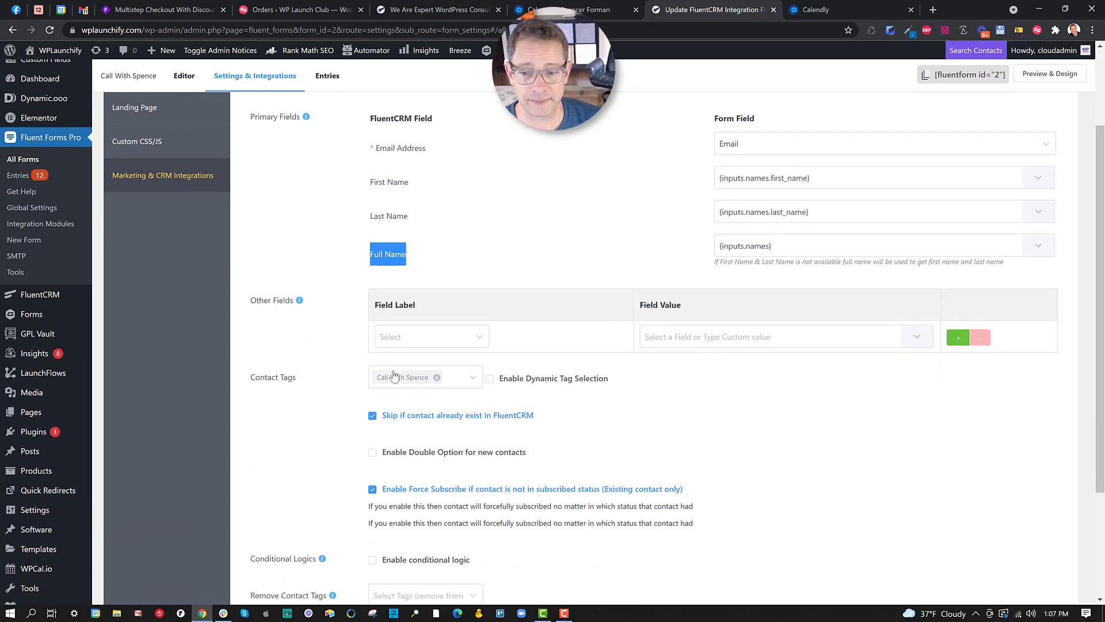
drag(297, 378, 253, 380)
click(253, 380)
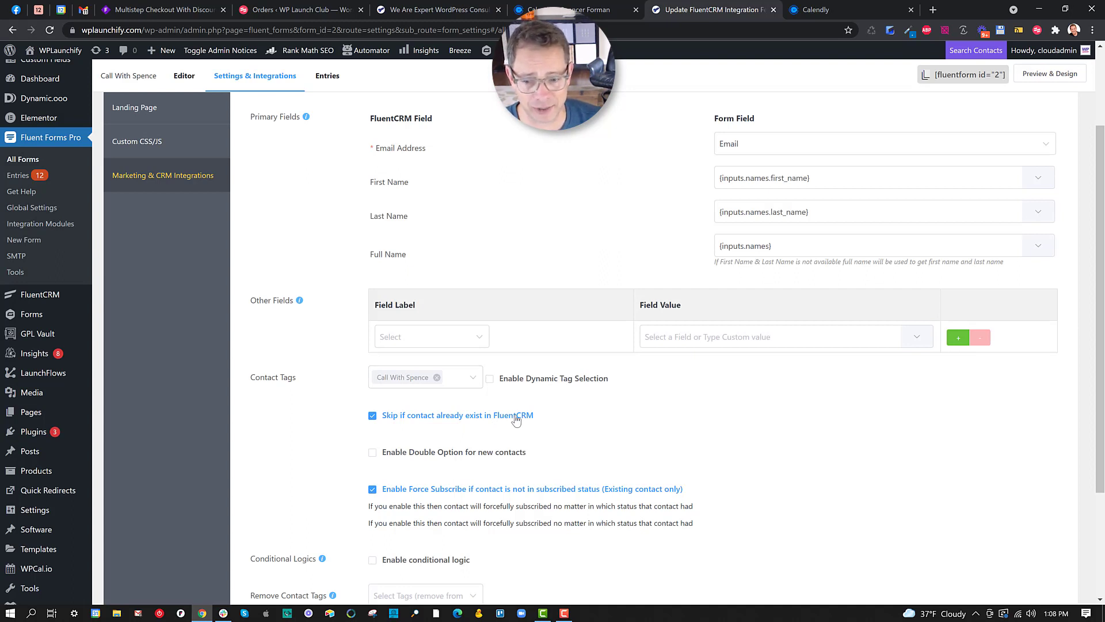
scroll(516, 420, down, 2)
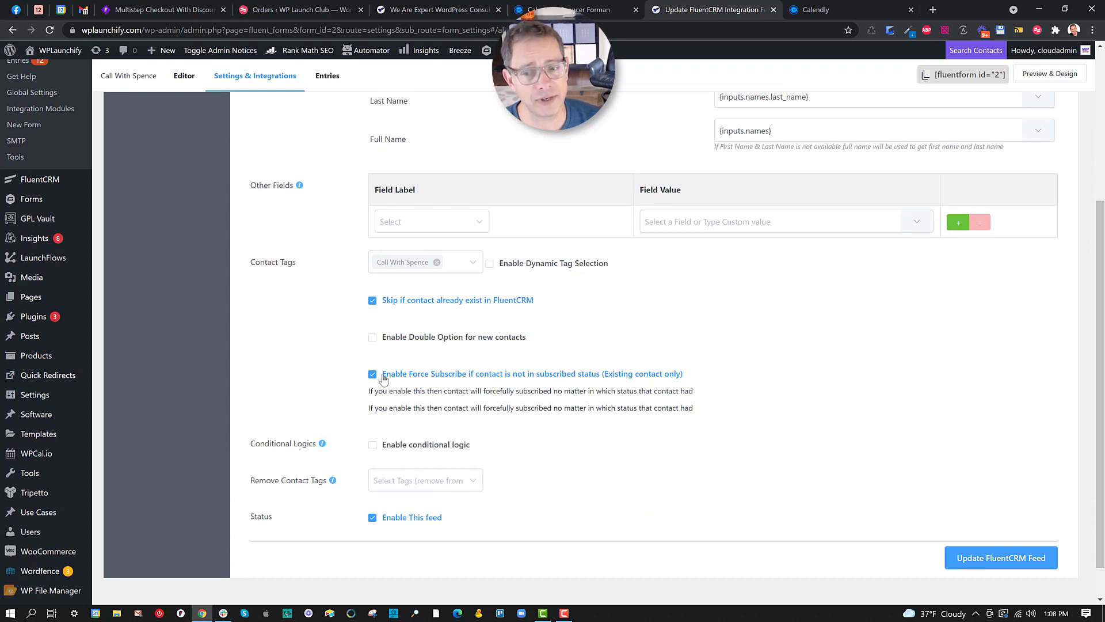